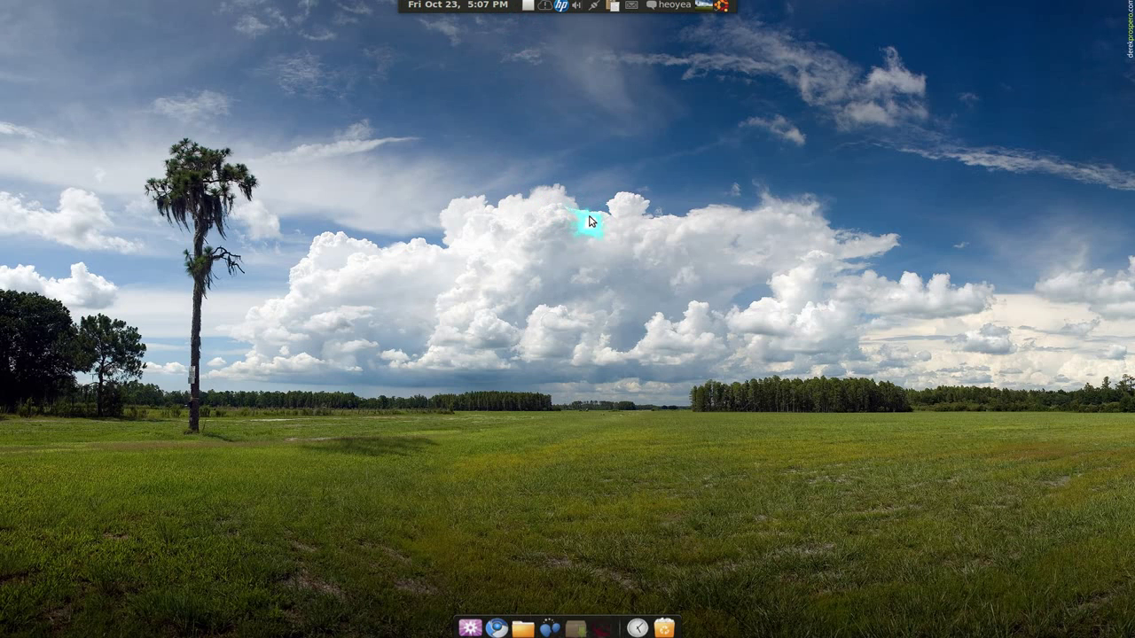
# Step: Open Synaptic Package Manager and inspect the installed files and dependencies in the 9base package's properties
pyautogui.click(584, 627)
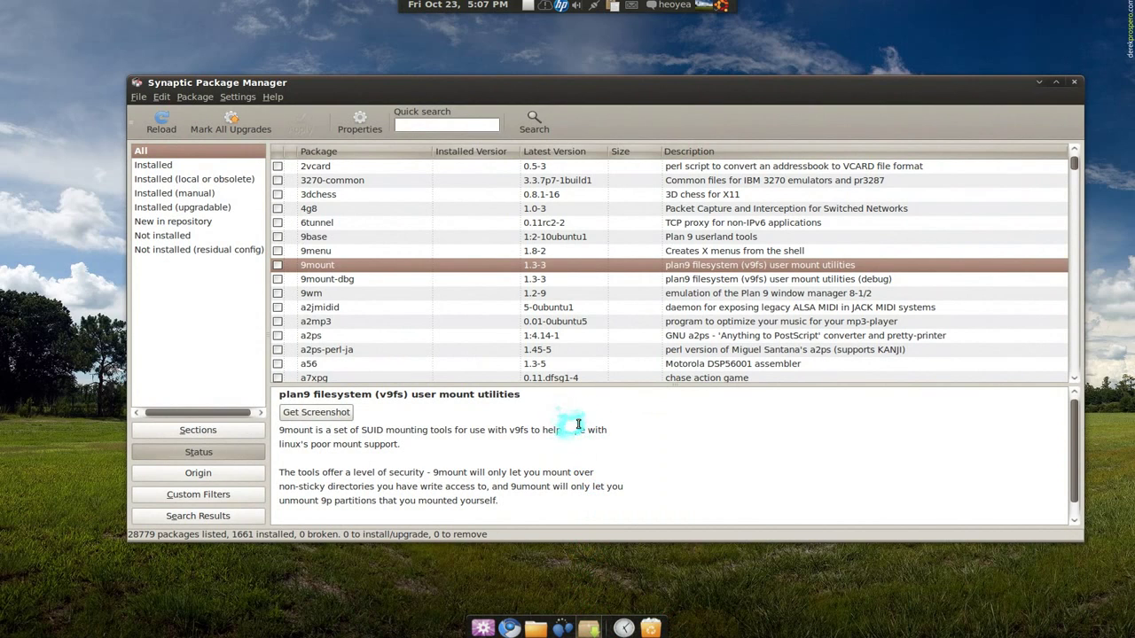
pyautogui.click(319, 240)
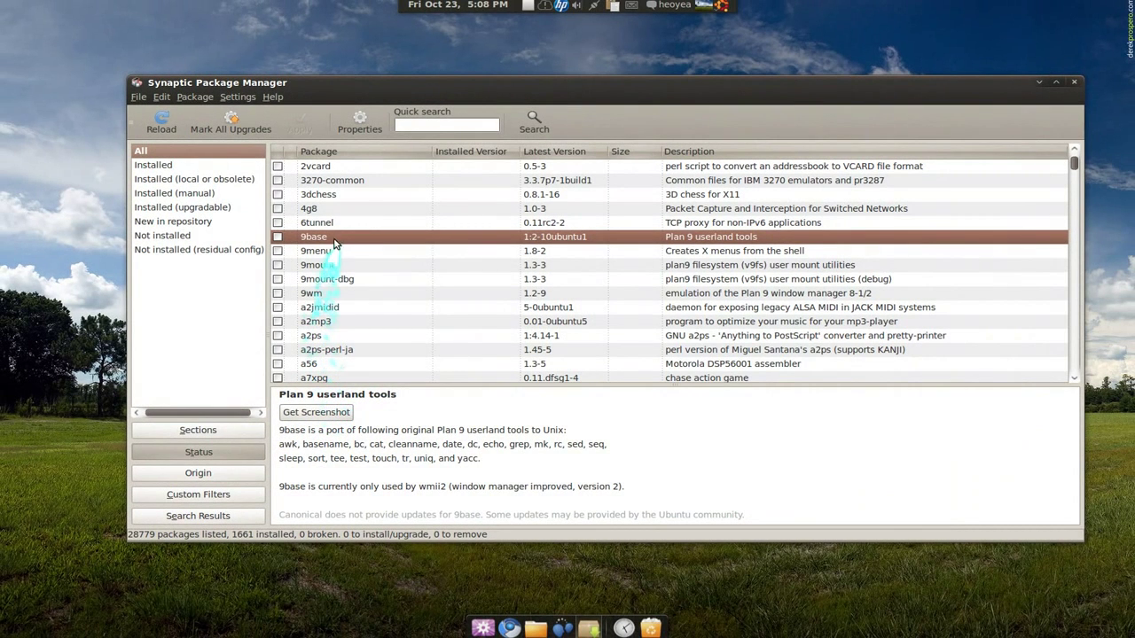
pyautogui.rightClick(340, 20)
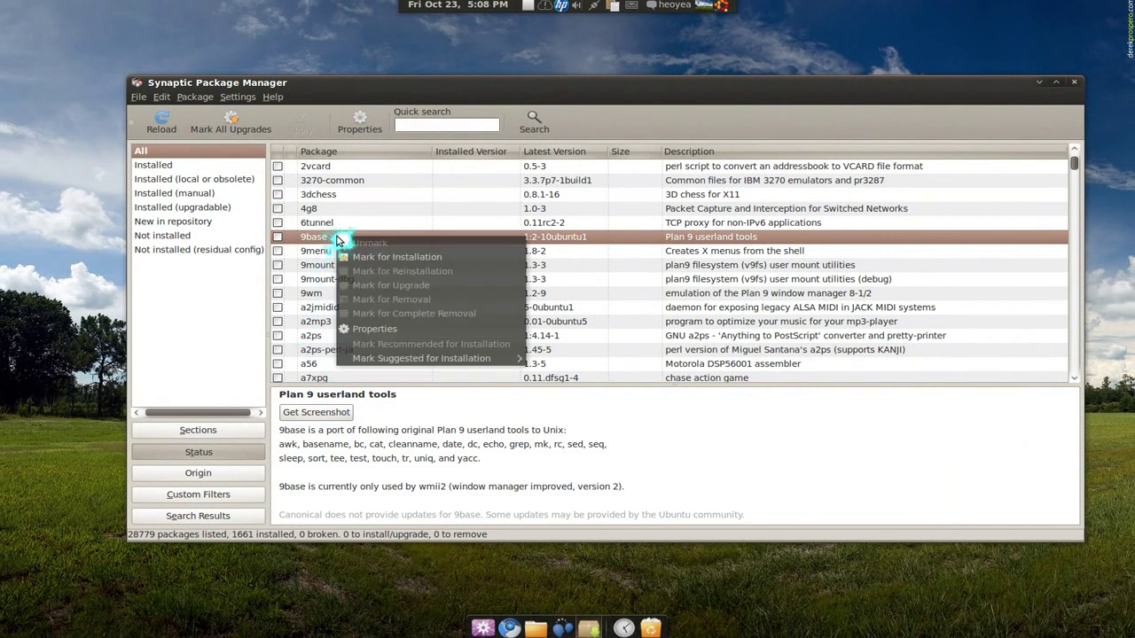
pyautogui.click(360, 328)
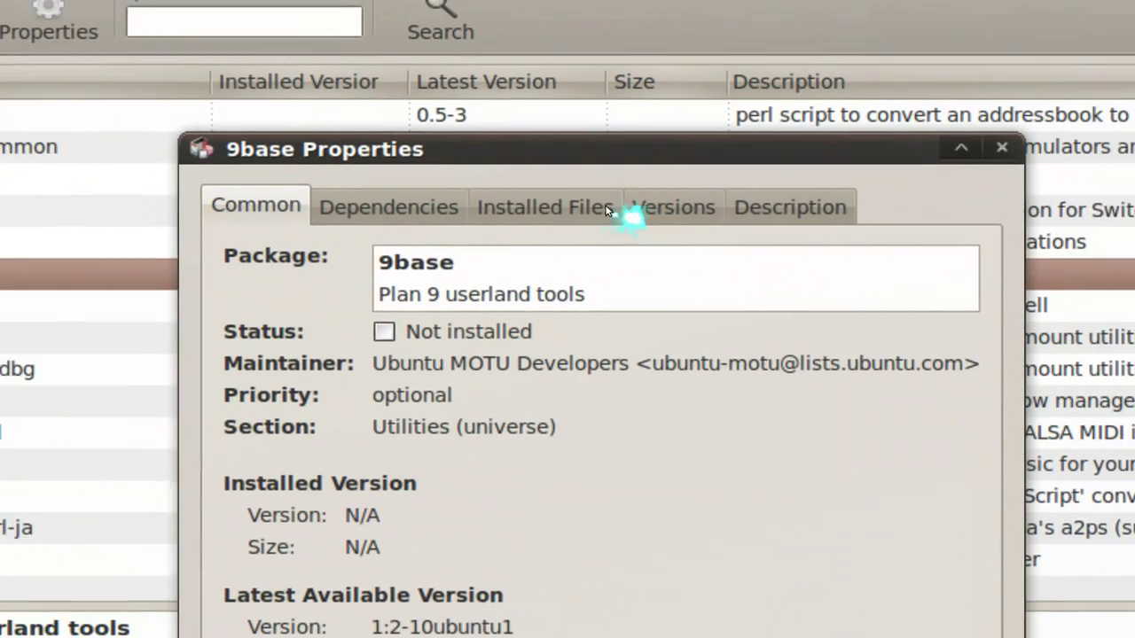
pyautogui.click(609, 210)
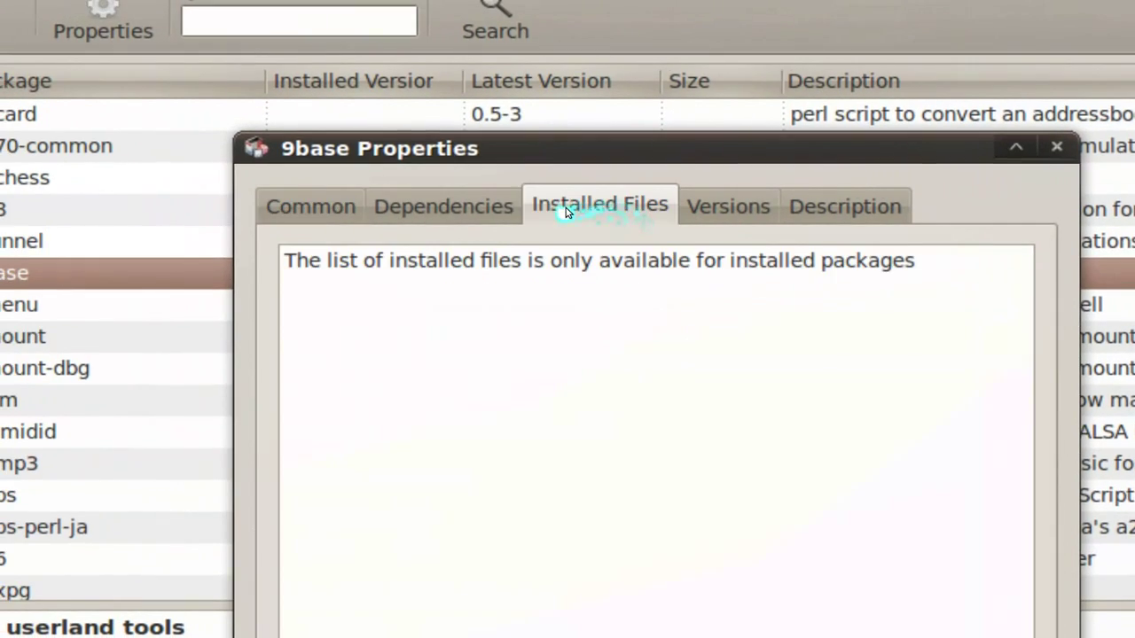
pyautogui.click(407, 207)
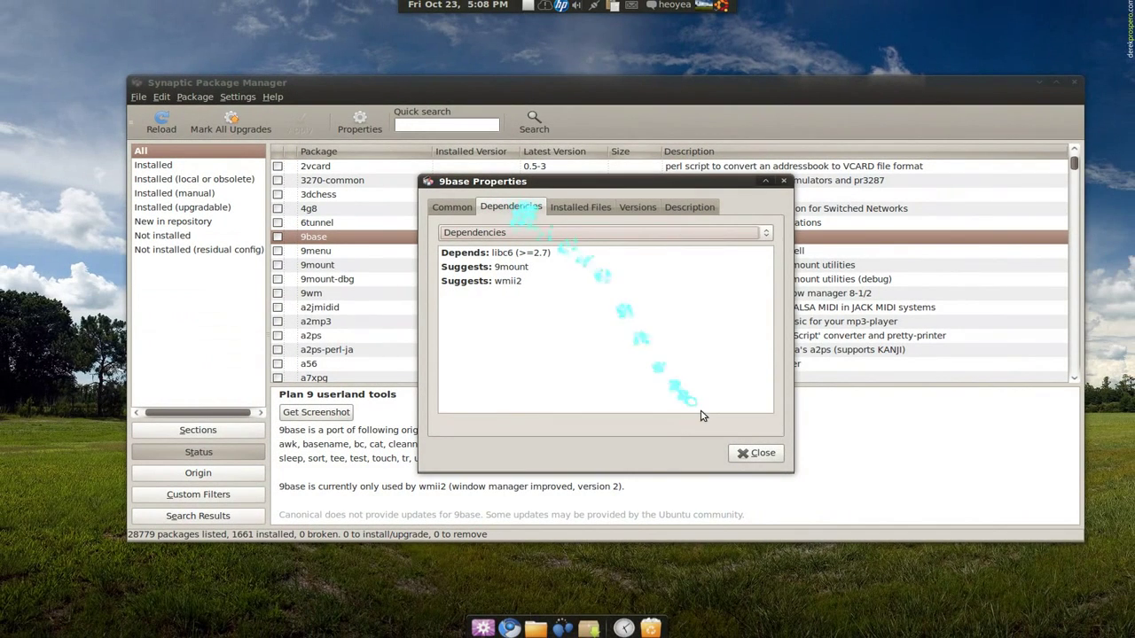
pyautogui.click(755, 453)
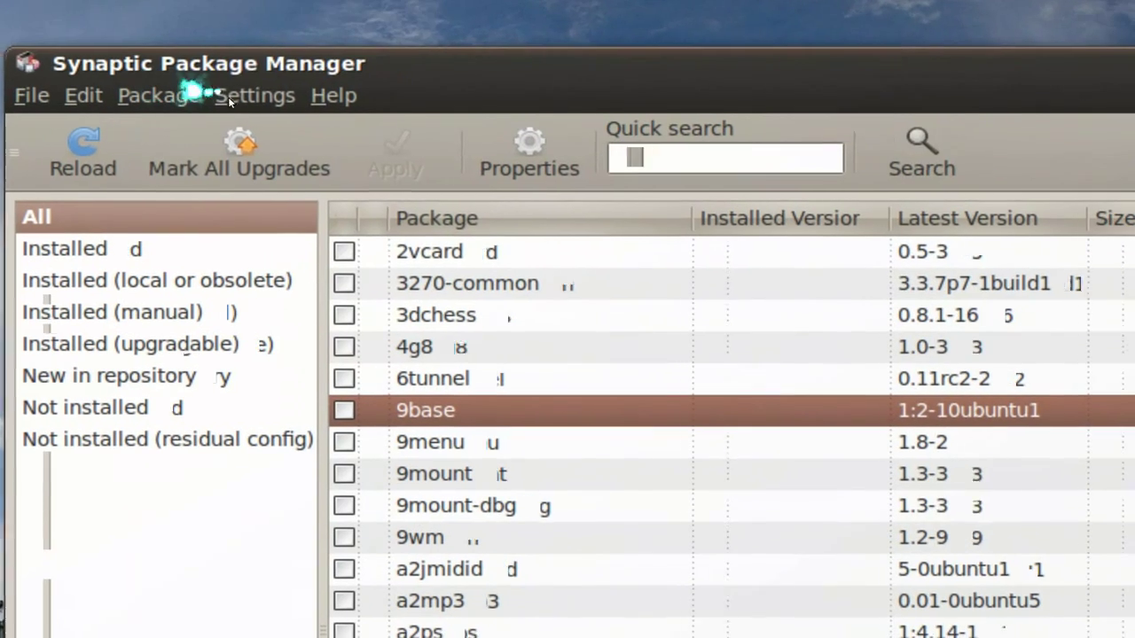
# Step: Enable showing package properties in the main window in the general preferences
pyautogui.click(293, 99)
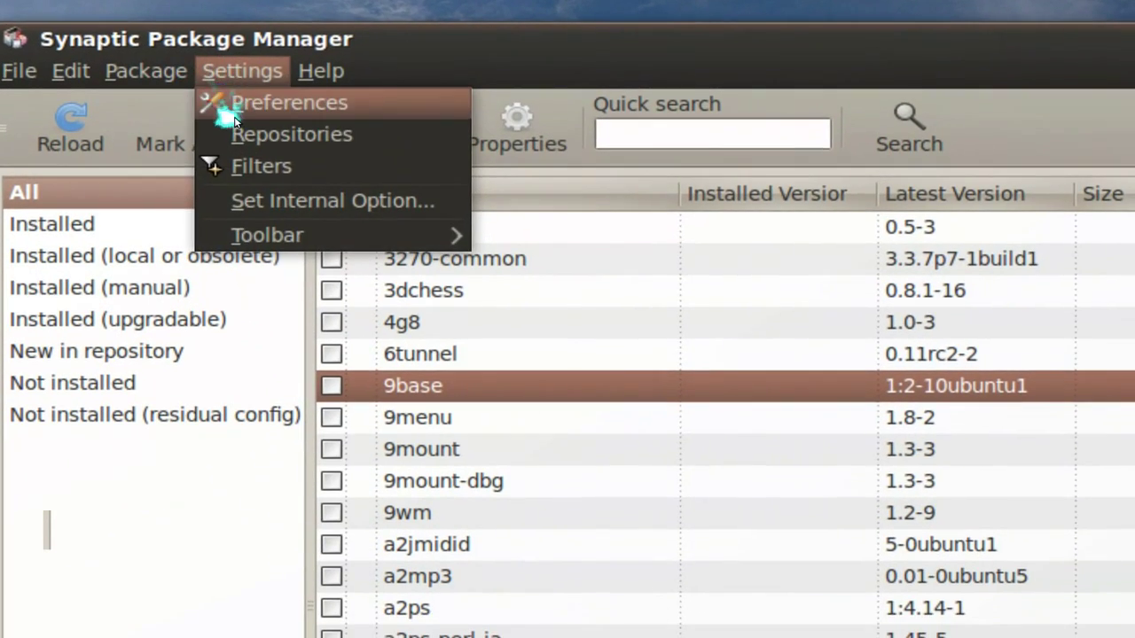
pyautogui.click(234, 114)
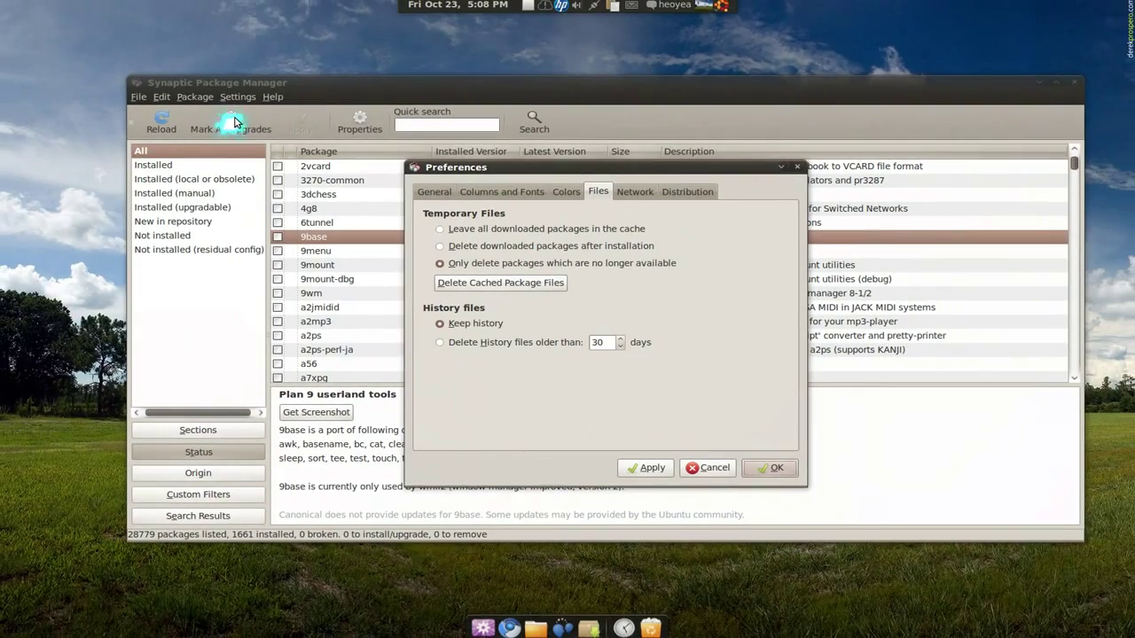
pyautogui.click(434, 192)
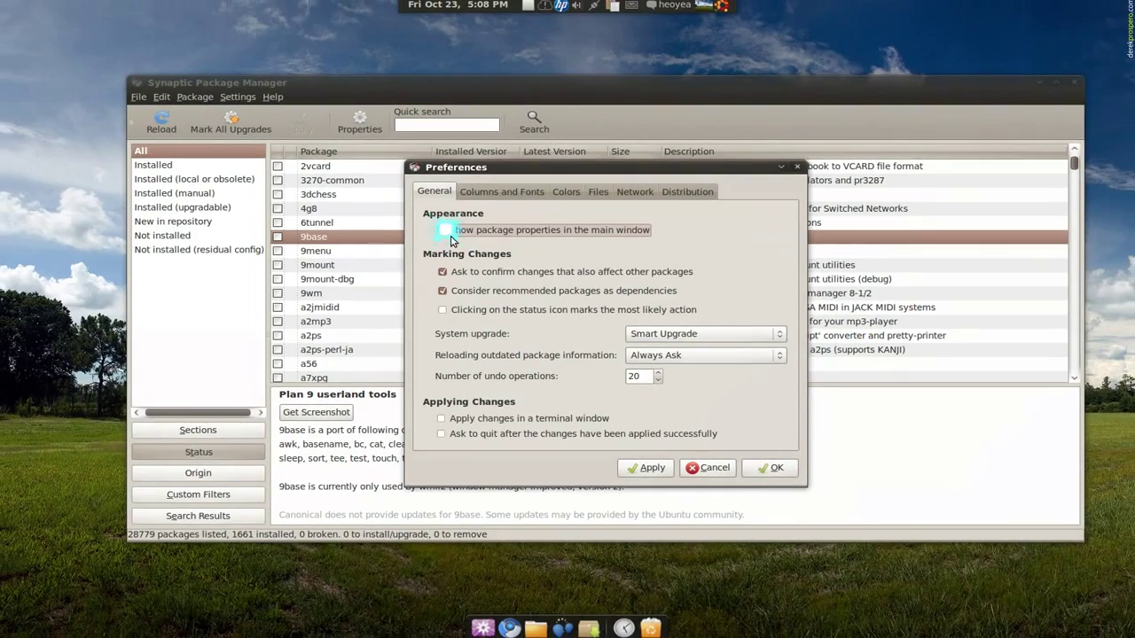
pyautogui.click(443, 231)
pyautogui.click(646, 467)
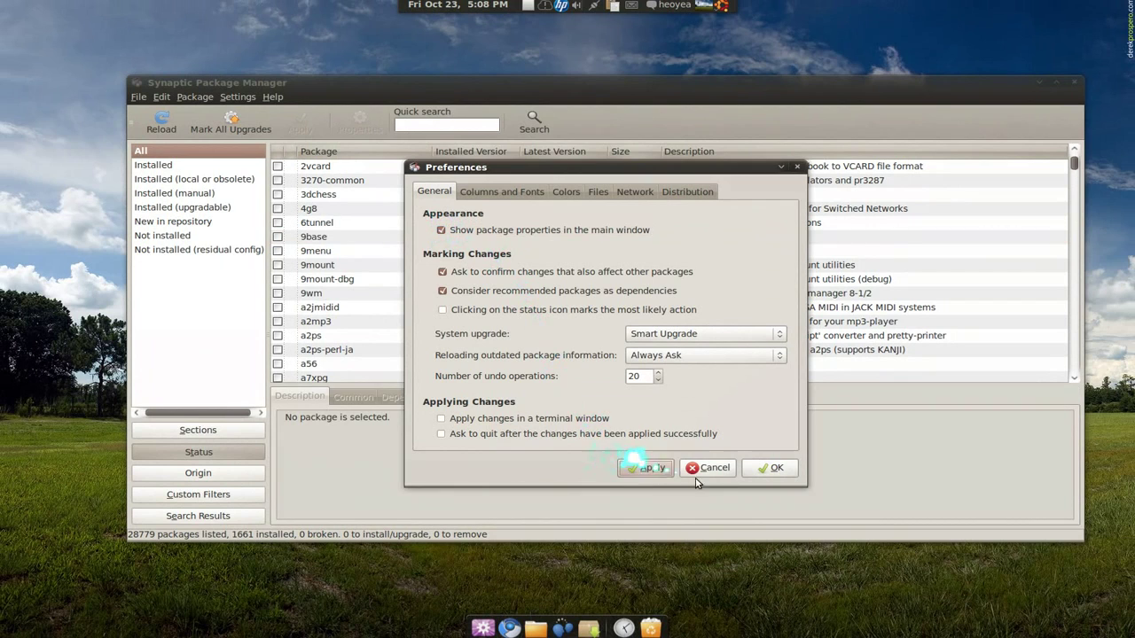
pyautogui.click(752, 468)
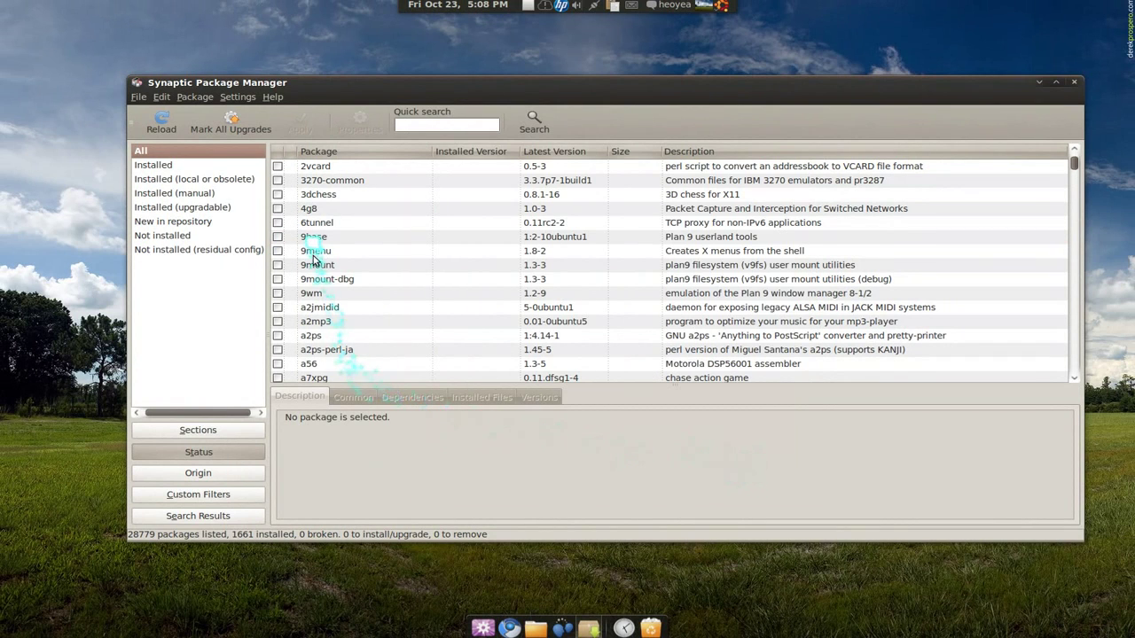
# Step: Examine the 9mount package's common information, dependencies, installed files, versions and description in the main window
pyautogui.click(316, 264)
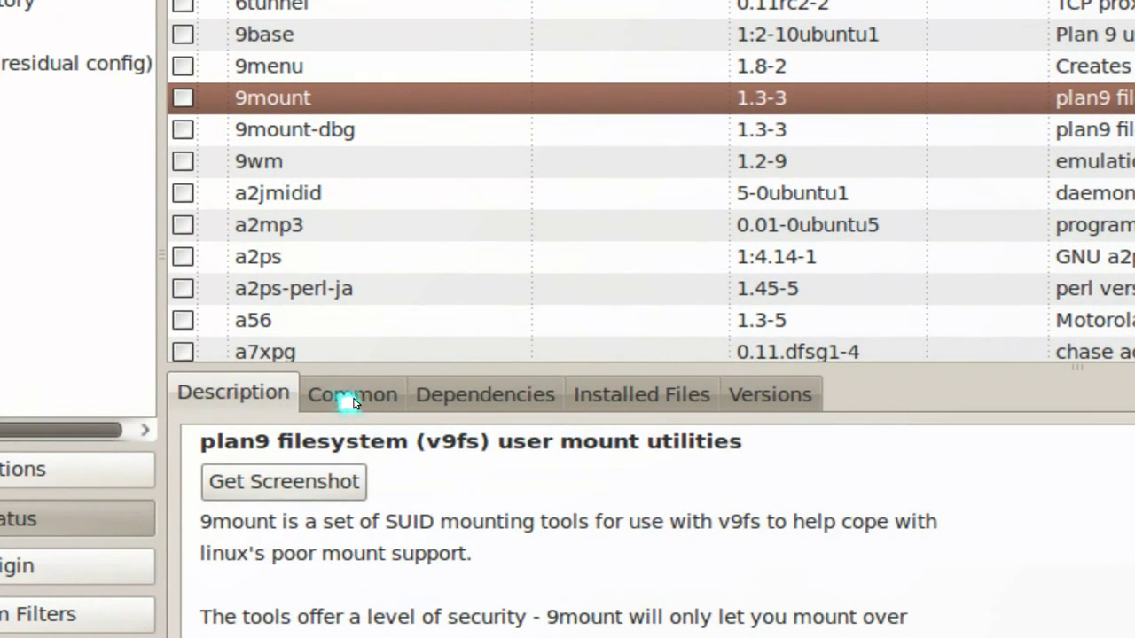
pyautogui.click(353, 399)
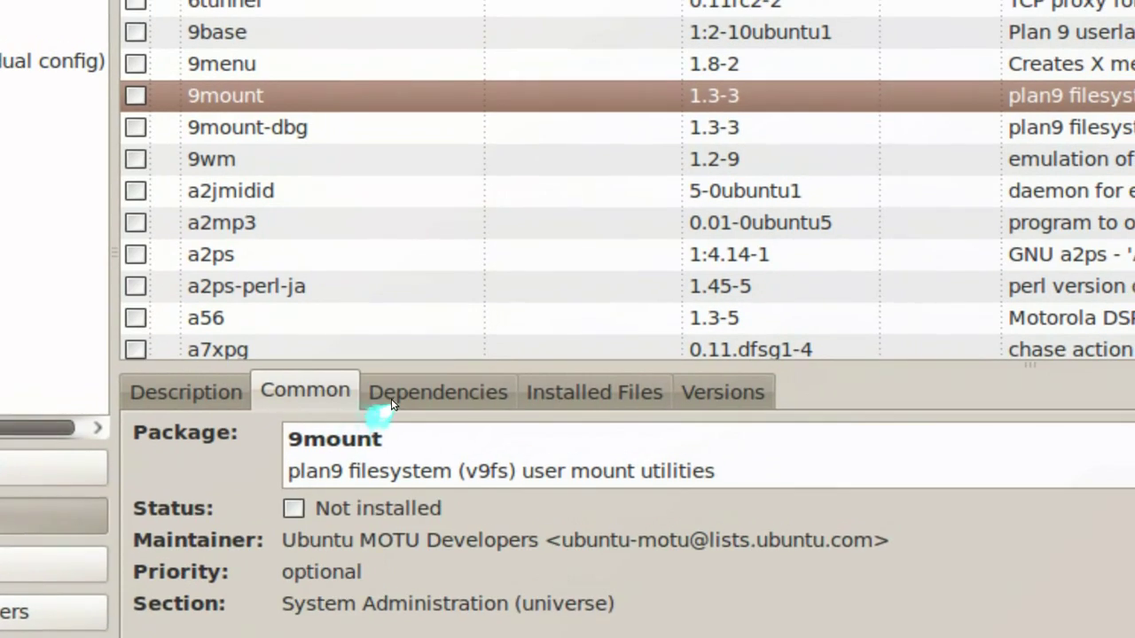
pyautogui.click(392, 401)
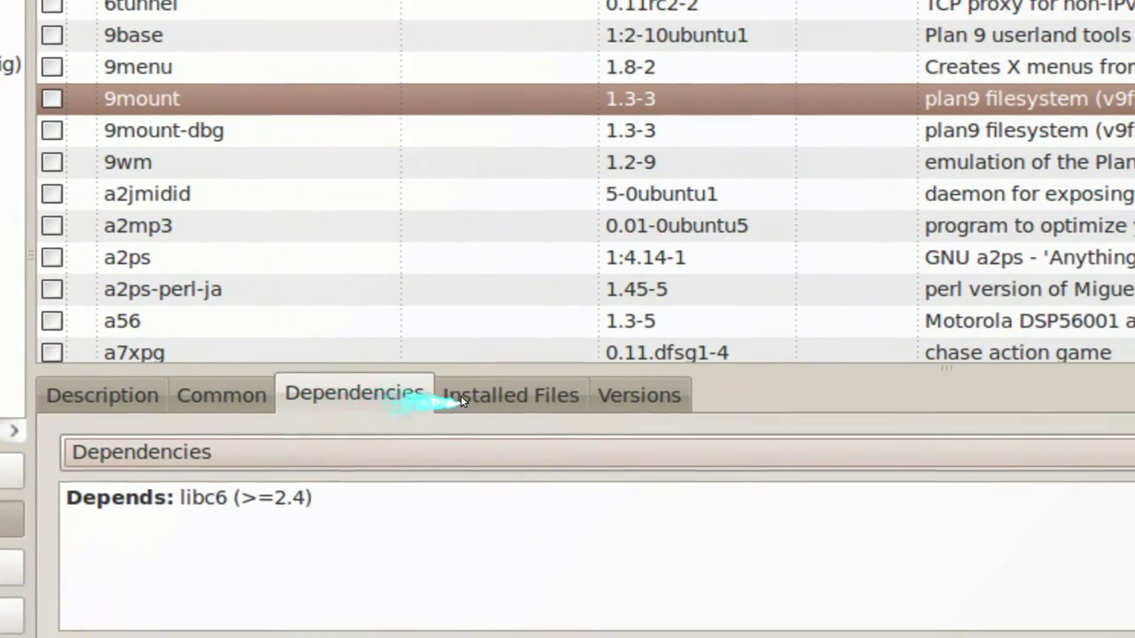
pyautogui.click(598, 395)
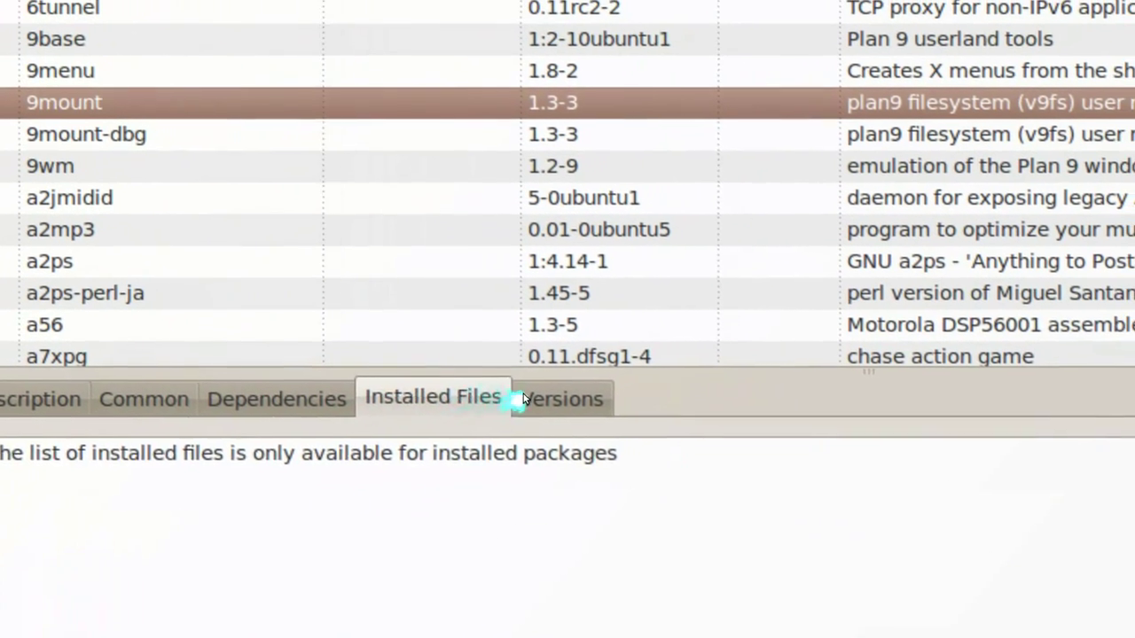
pyautogui.click(525, 401)
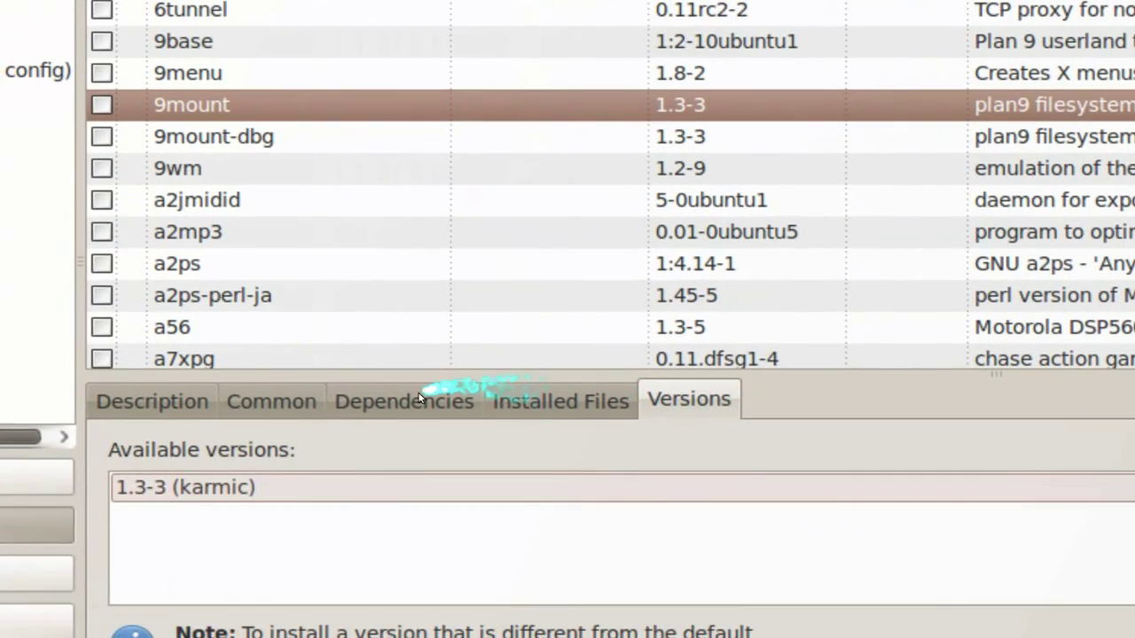
pyautogui.click(241, 401)
pyautogui.click(159, 404)
pyautogui.click(263, 397)
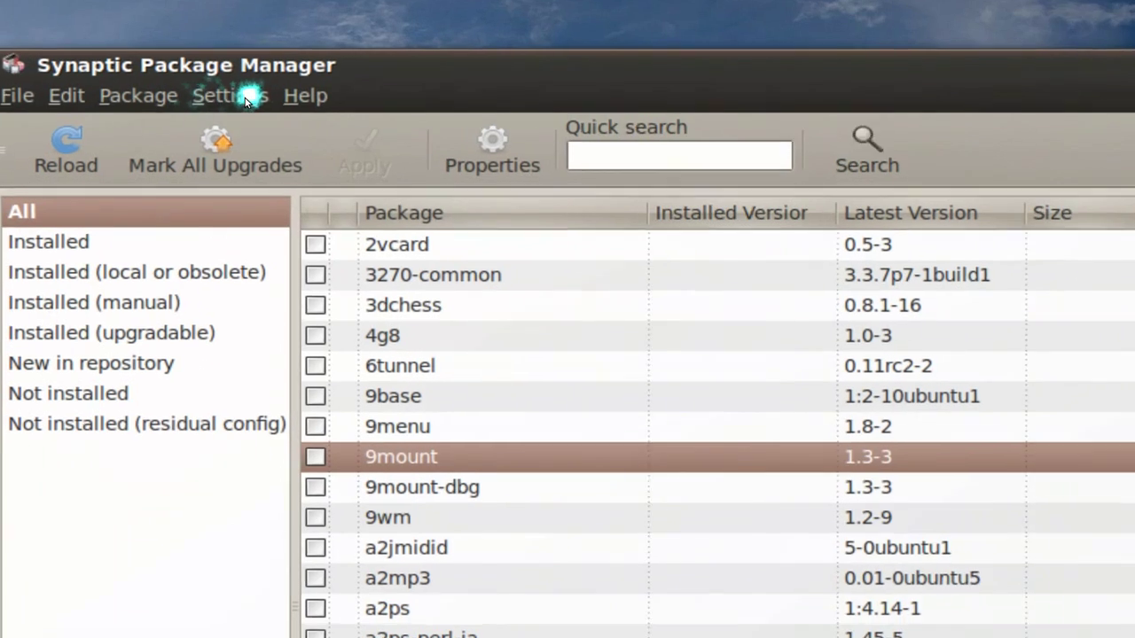
# Step: Enable the general preference that makes clicking on the status icon mark the most likely action
pyautogui.click(245, 98)
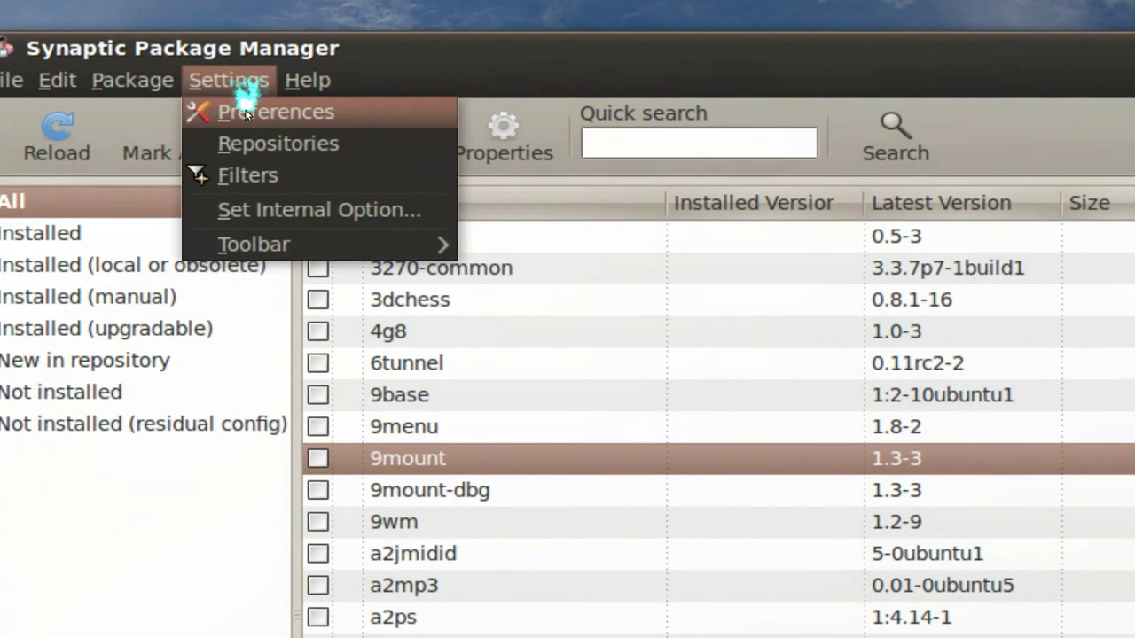
pyautogui.click(245, 110)
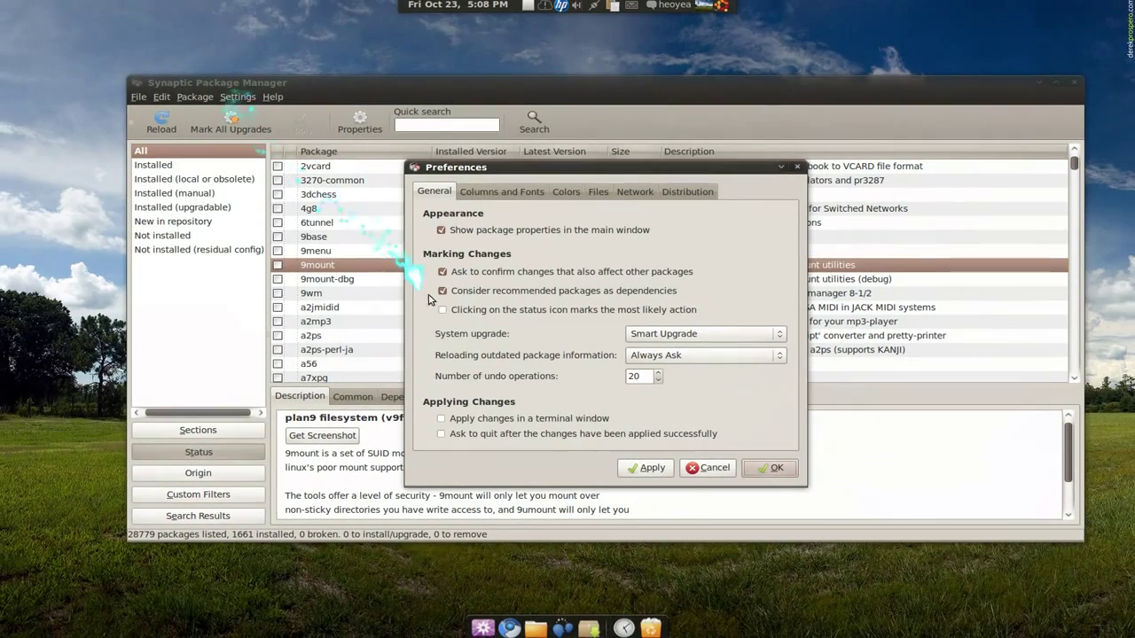
pyautogui.click(444, 311)
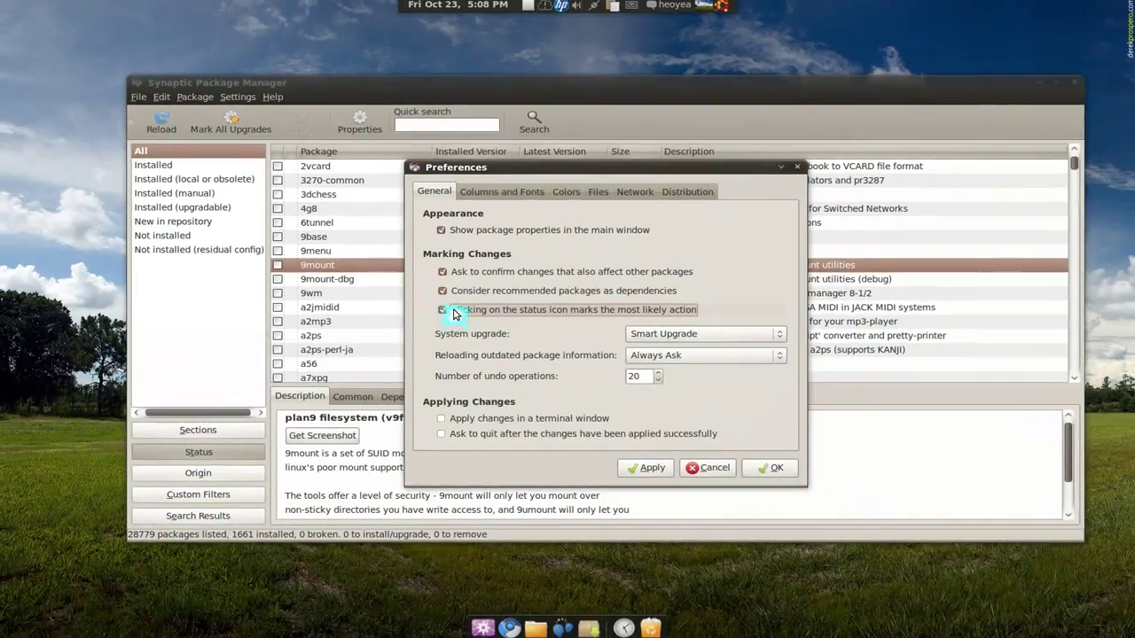
pyautogui.click(647, 468)
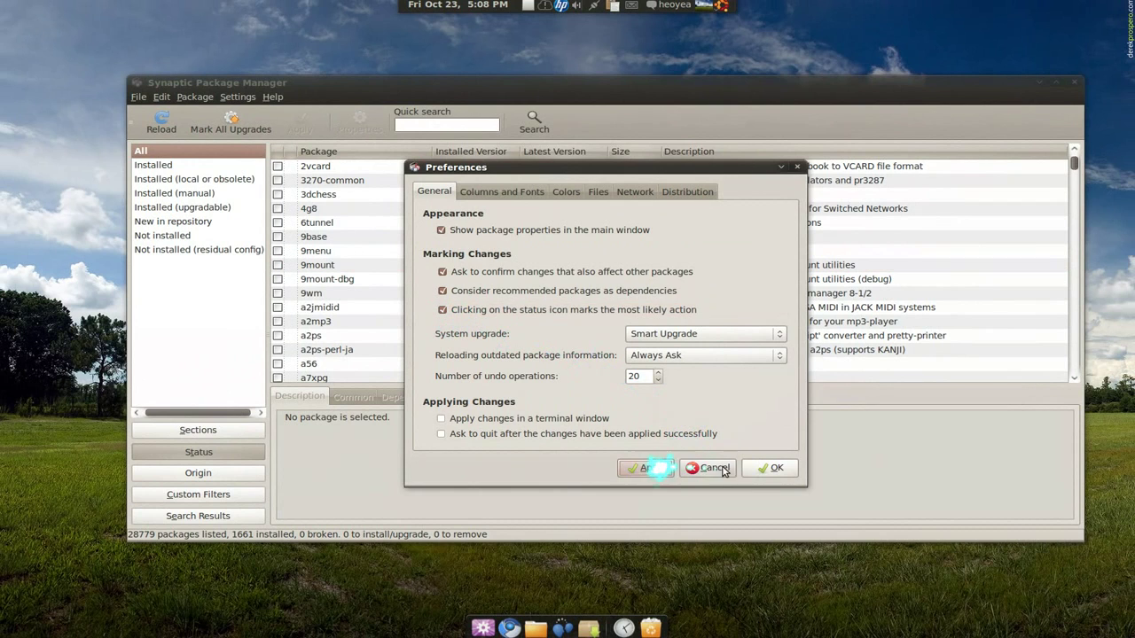
pyautogui.click(766, 467)
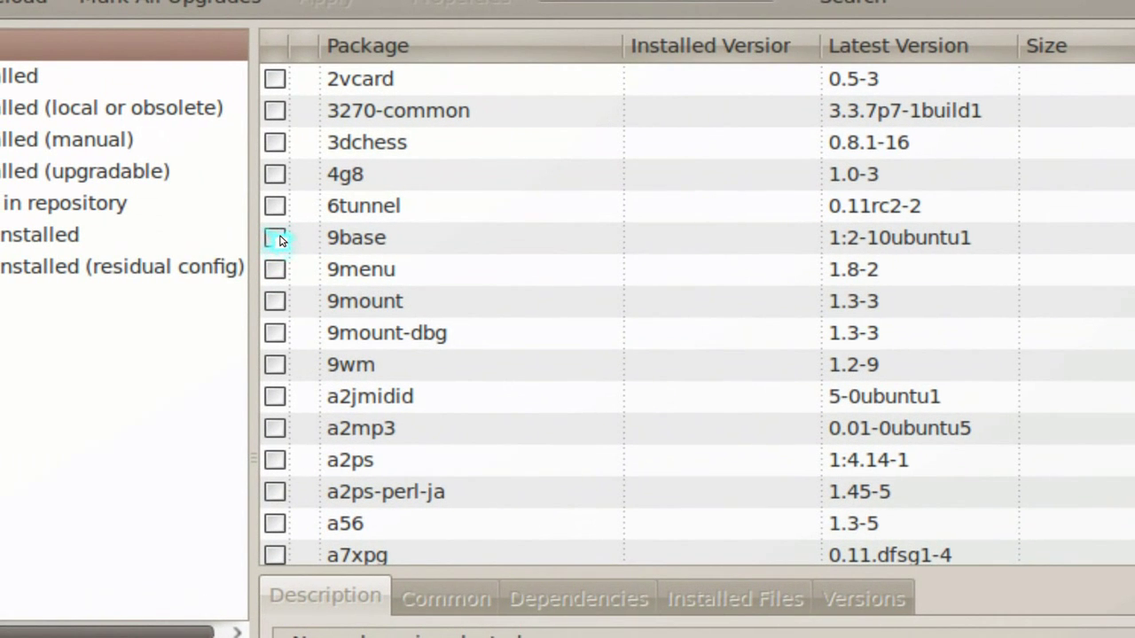
# Step: Mark the 9base and 9mount packages for installation directly from the package list
pyautogui.rightClick(353, 239)
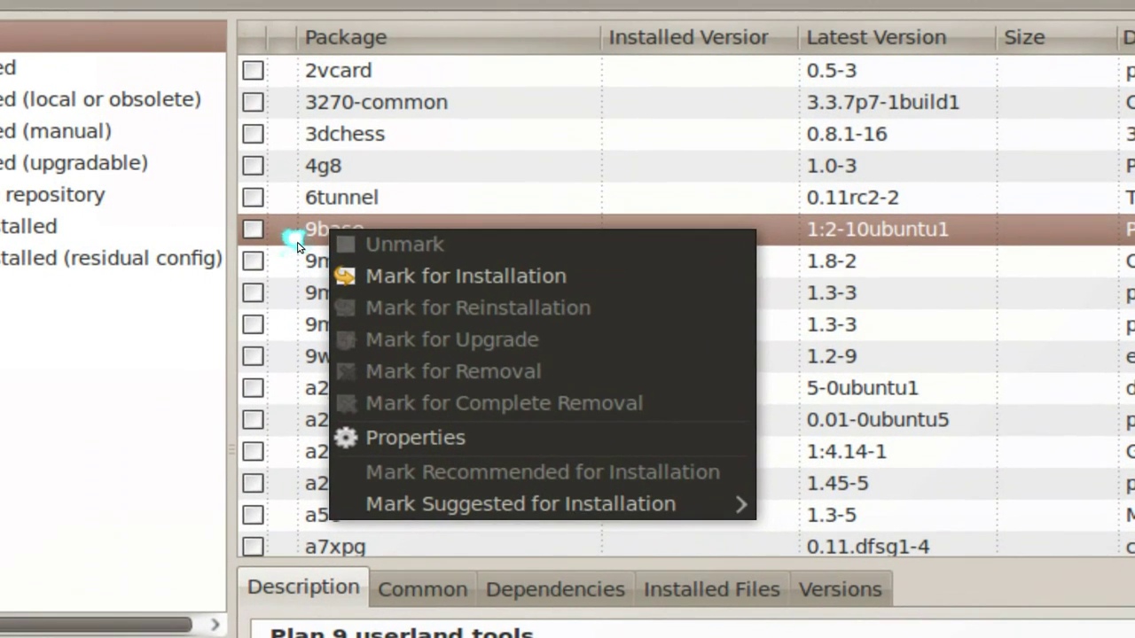
pyautogui.click(276, 217)
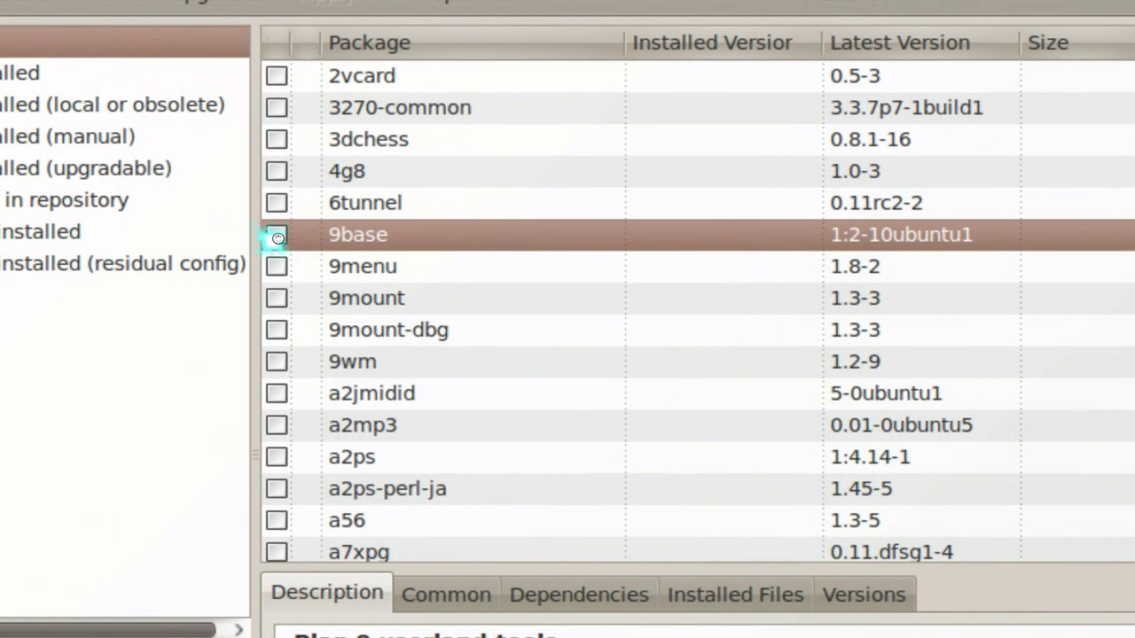
pyautogui.click(278, 238)
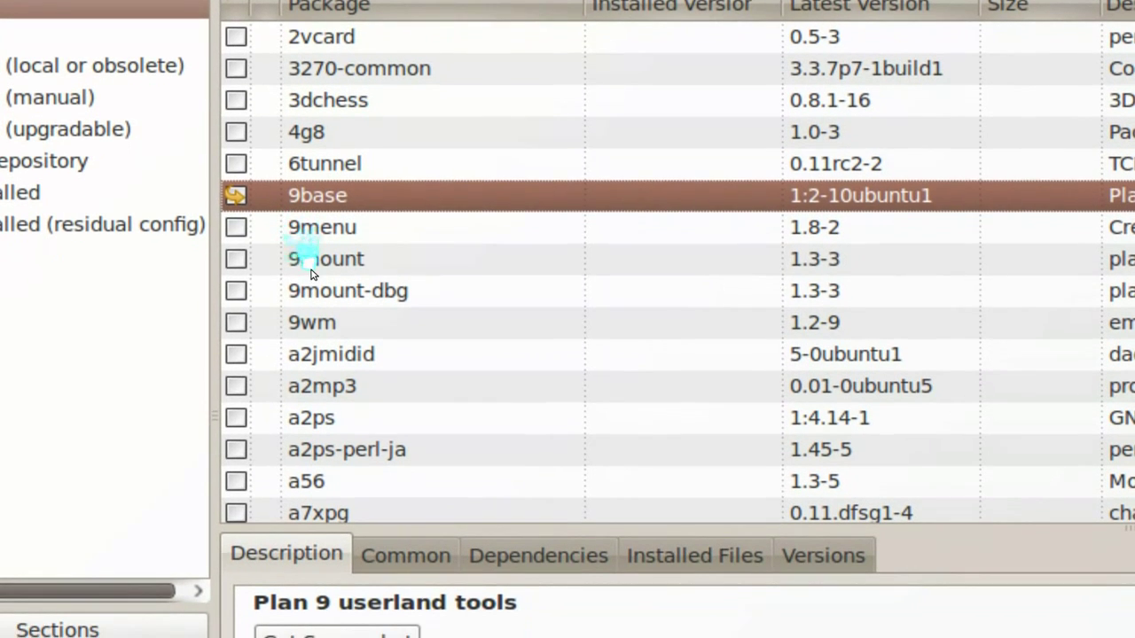
pyautogui.click(321, 284)
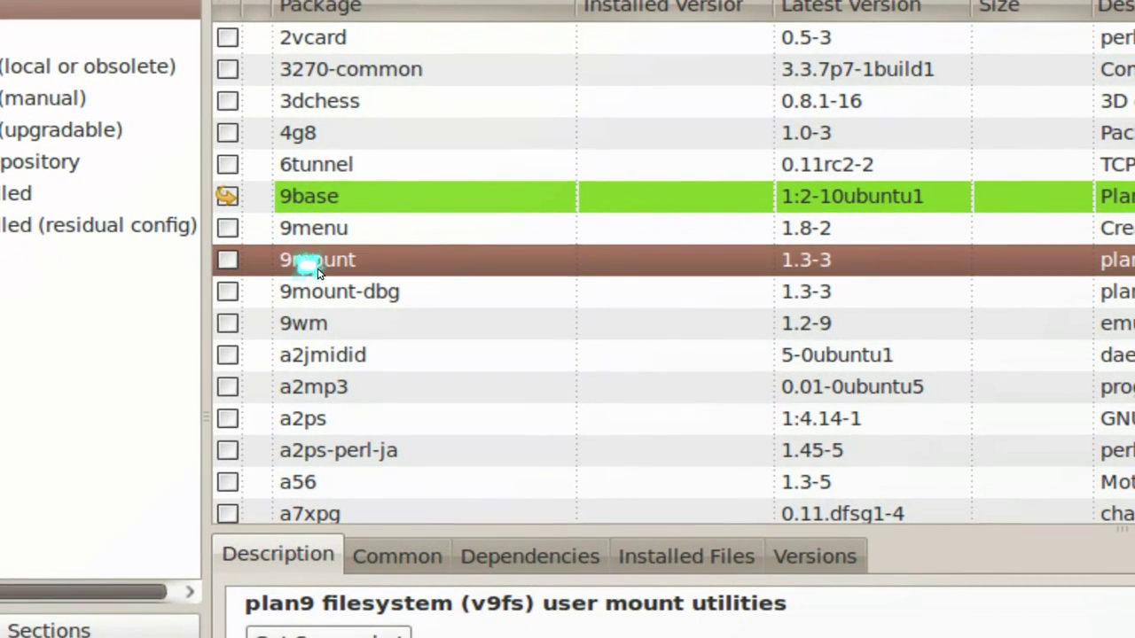
pyautogui.doubleClick(331, 266)
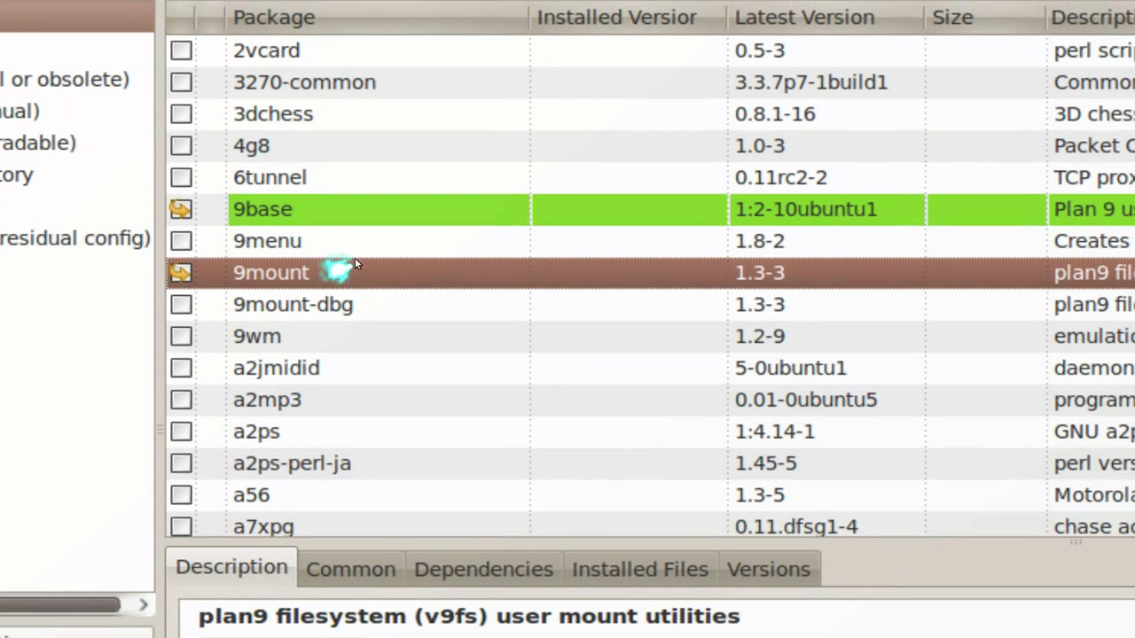
pyautogui.click(354, 253)
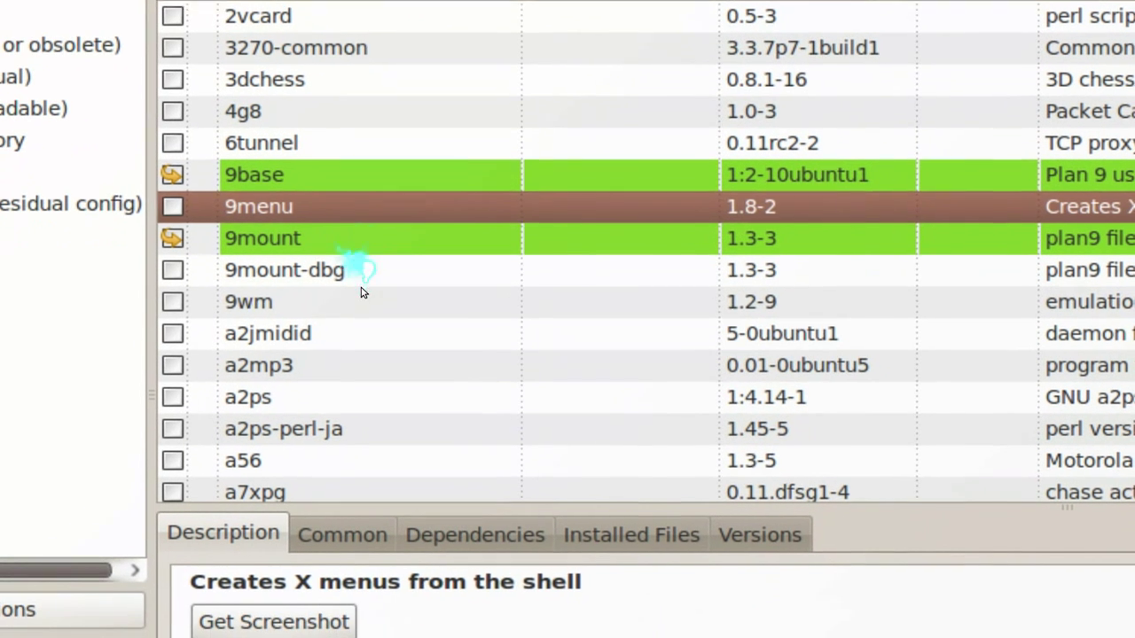
pyautogui.click(368, 328)
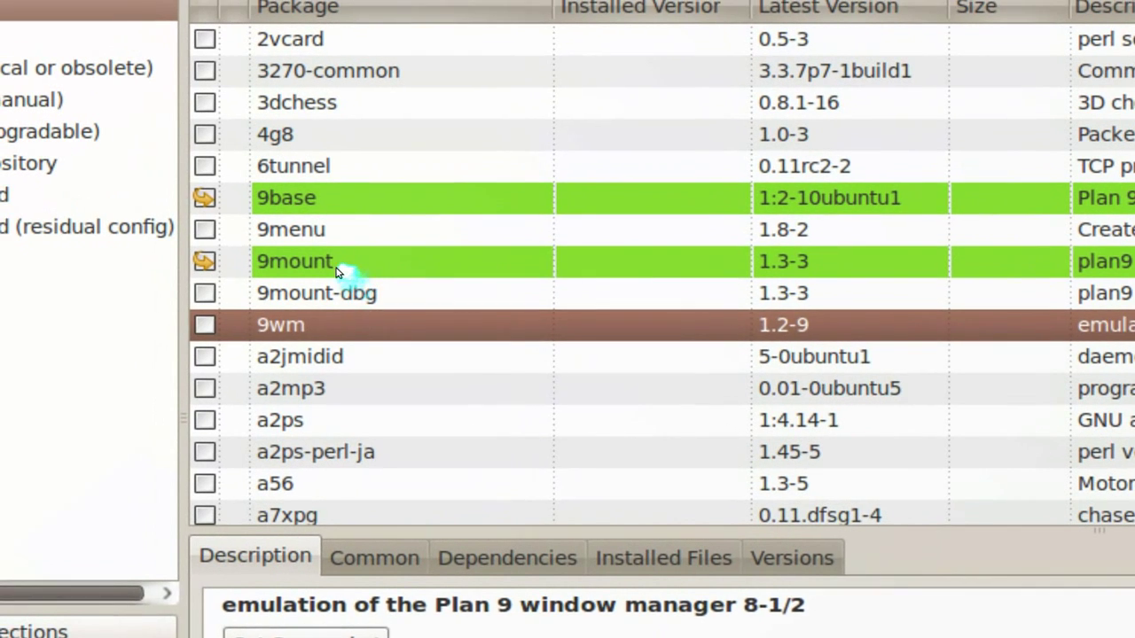
# Step: Unmark the 9mount and 9base packages so neither is set for installation
pyautogui.click(300, 236)
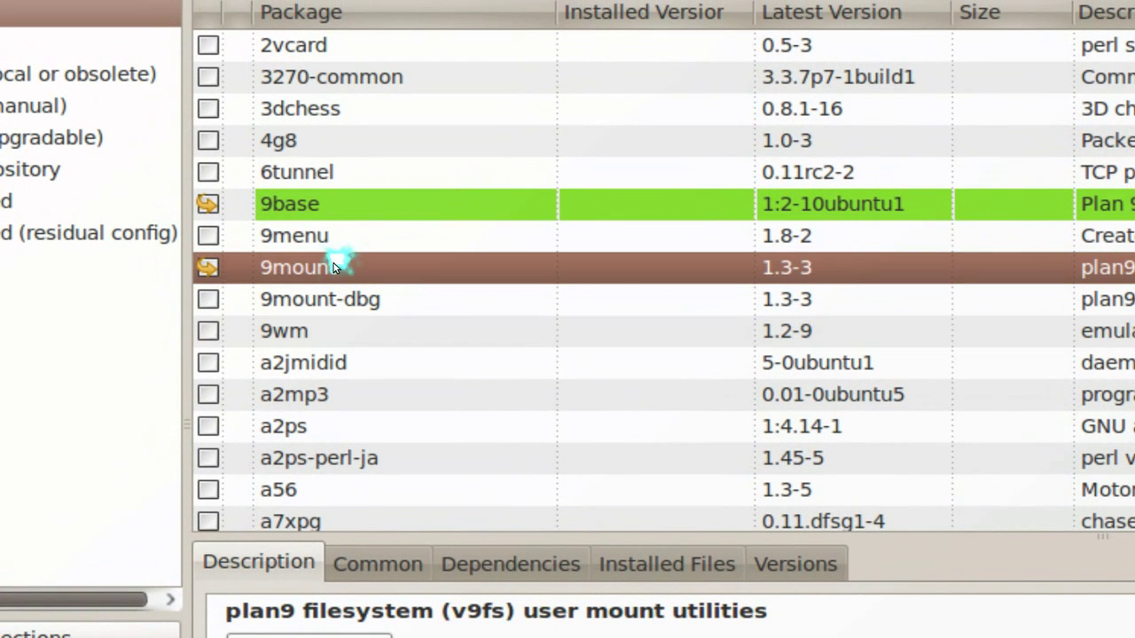
pyautogui.doubleClick(297, 266)
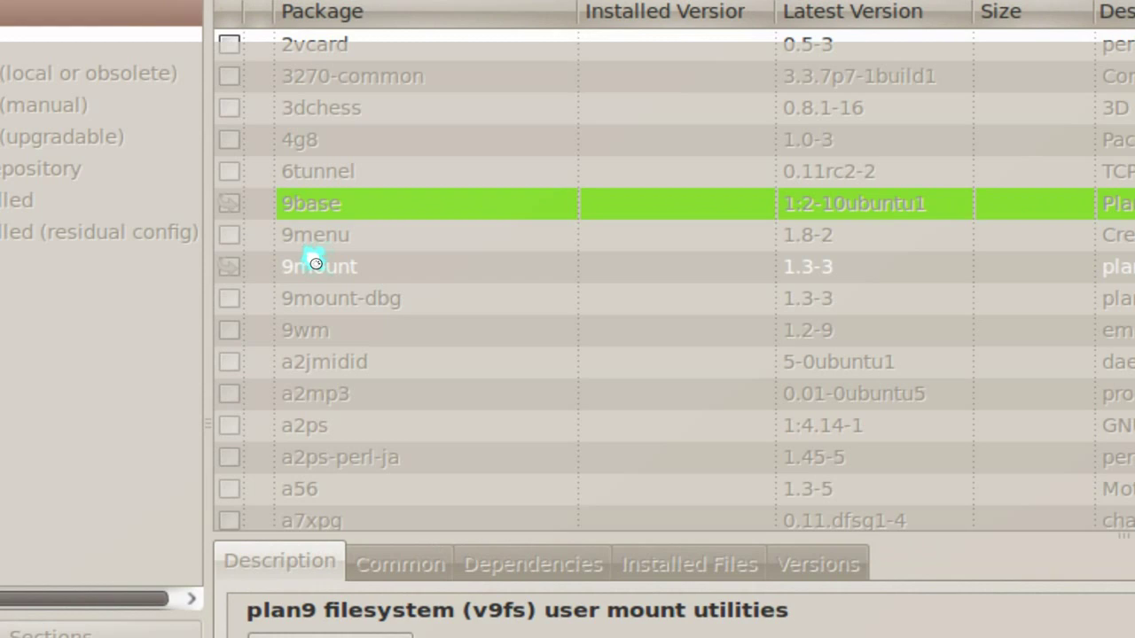
pyautogui.click(317, 266)
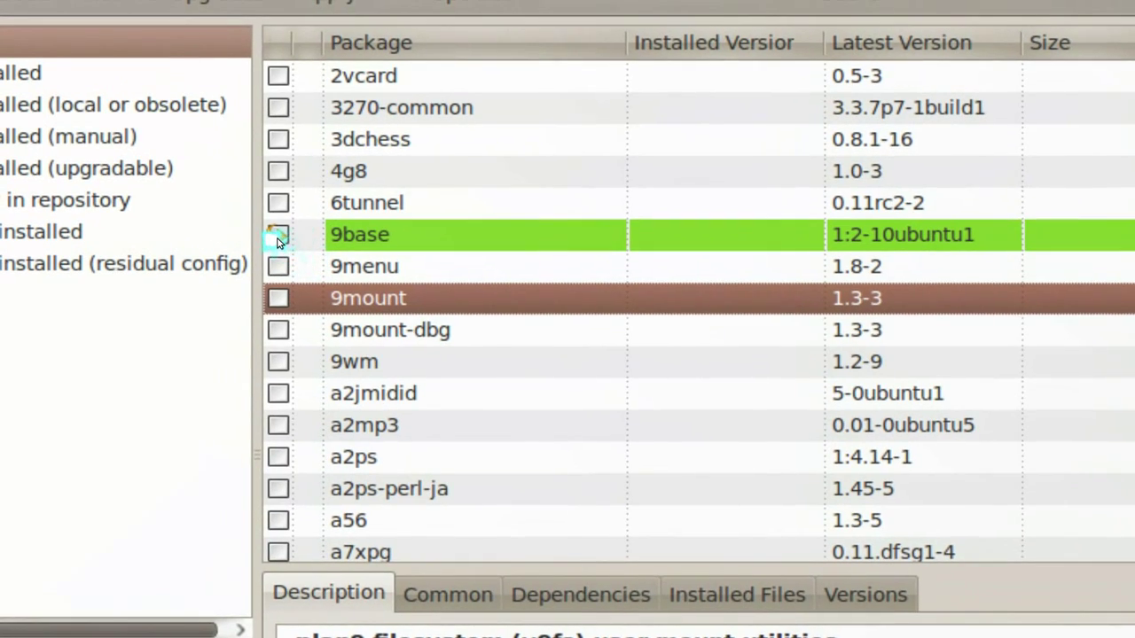
pyautogui.click(278, 239)
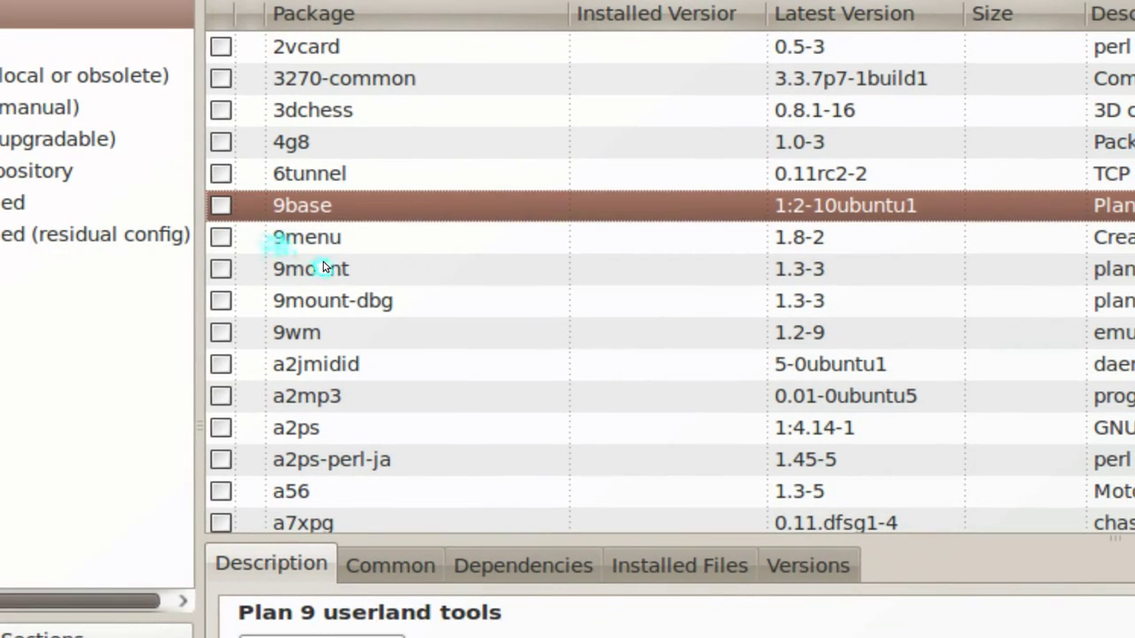
pyautogui.click(380, 296)
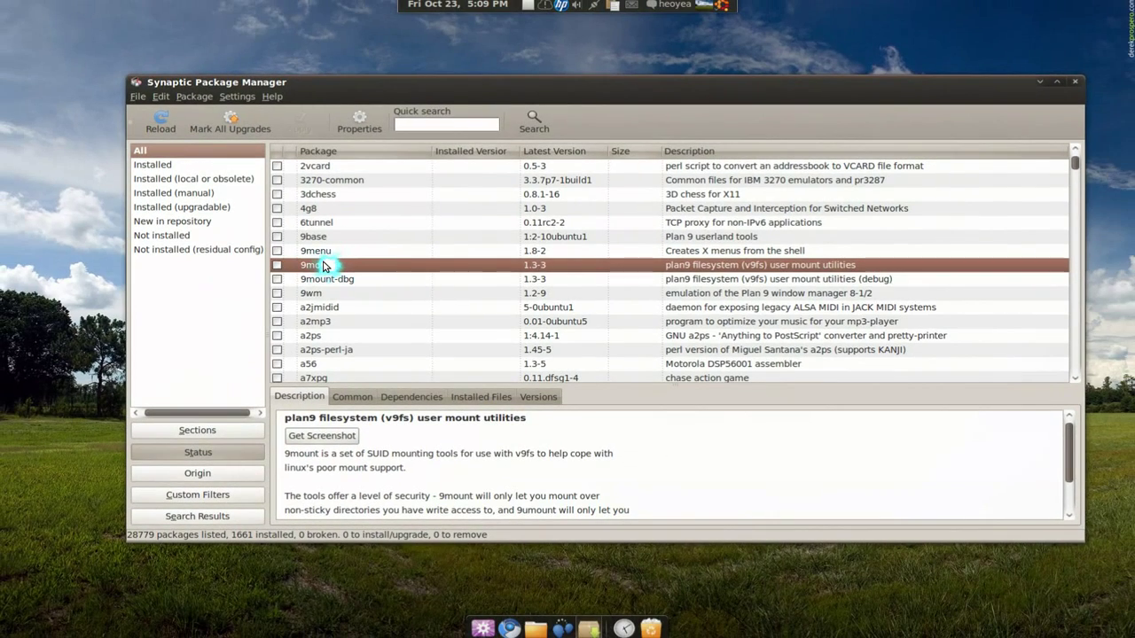
# Step: Review the general preferences' choices for reloading outdated package information and keep Always Ask
pyautogui.click(324, 266)
pyautogui.scroll(-1, 323, 266)
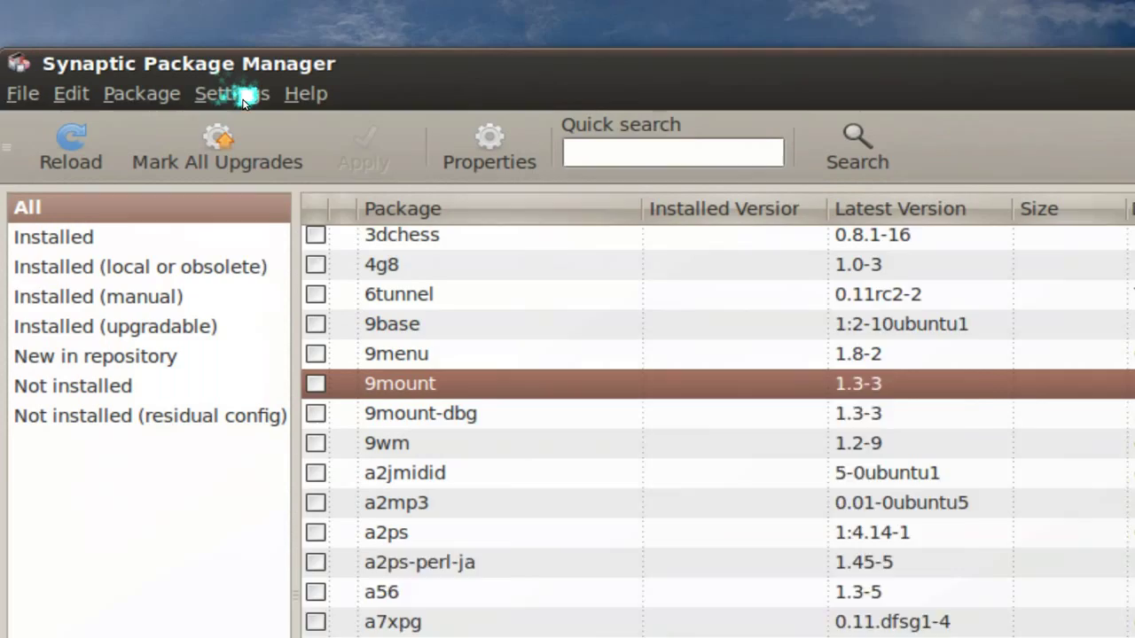
pyautogui.click(238, 97)
pyautogui.click(242, 110)
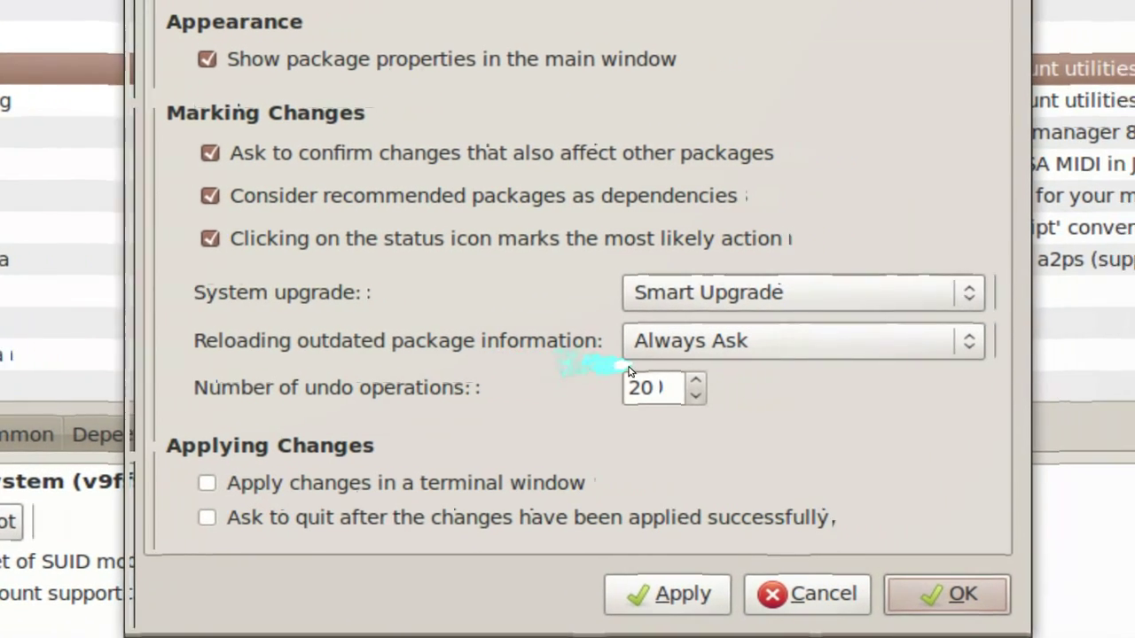
pyautogui.click(683, 364)
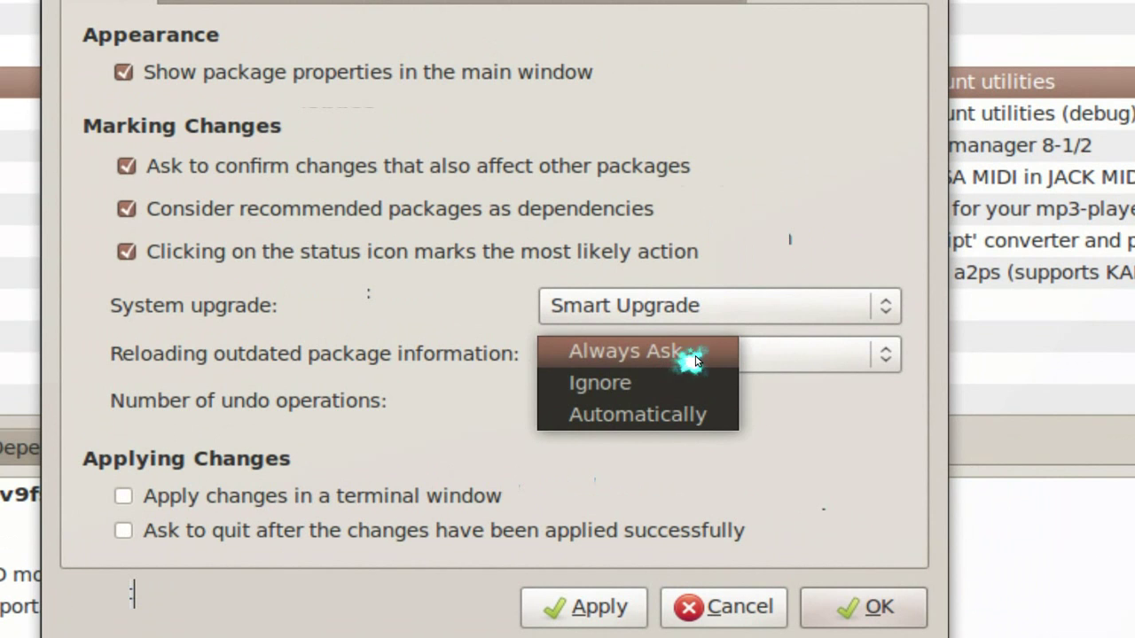
pyautogui.click(697, 360)
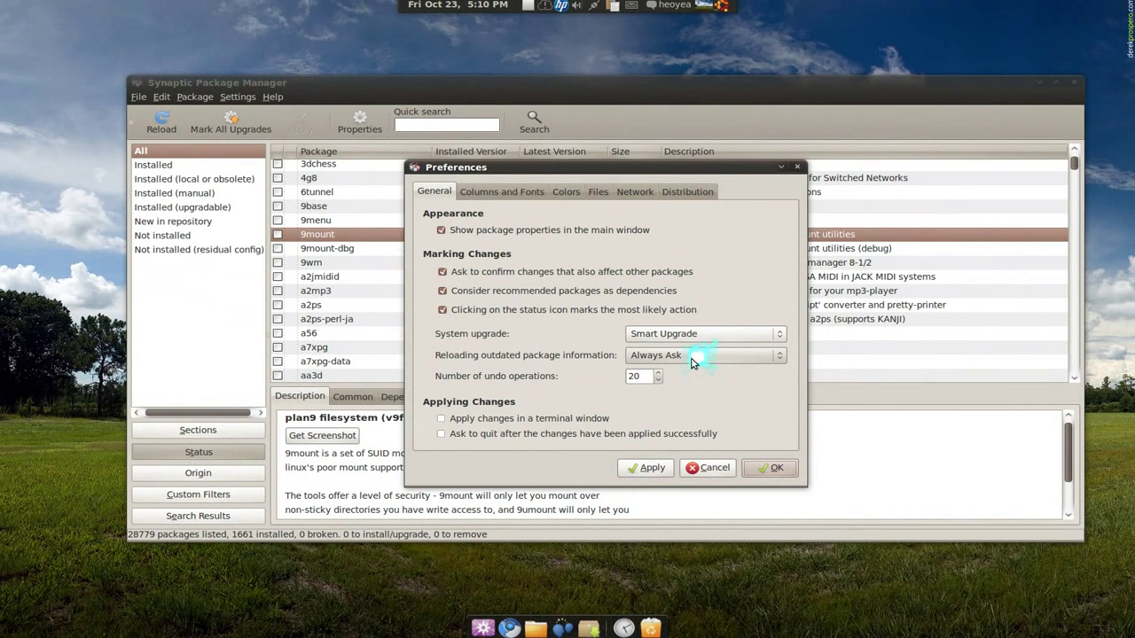
# Step: Make the Download Size column visible in the package list and apply the change
pyautogui.click(502, 191)
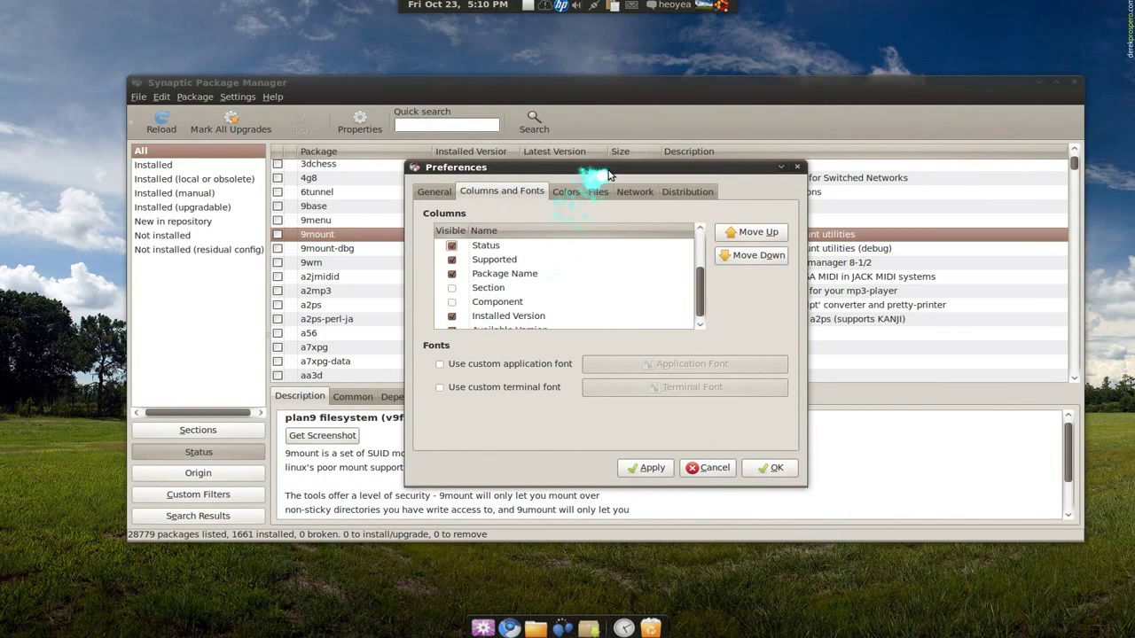
pyautogui.moveTo(628, 173); pyautogui.dragTo(896, 235)
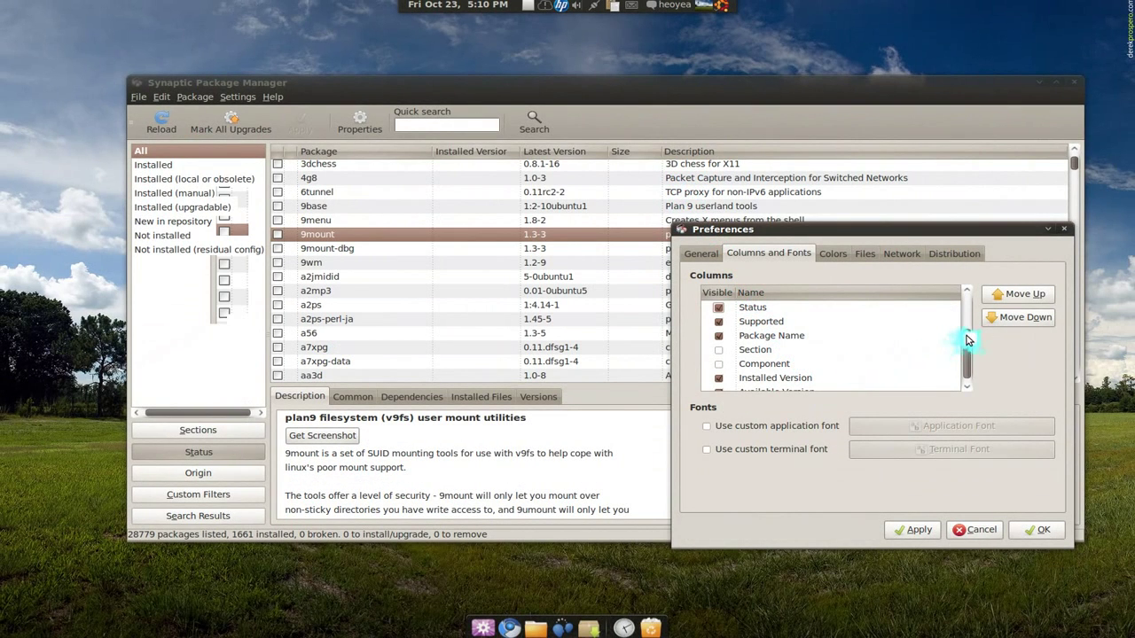
pyautogui.moveTo(967, 300); pyautogui.dragTo(968, 371)
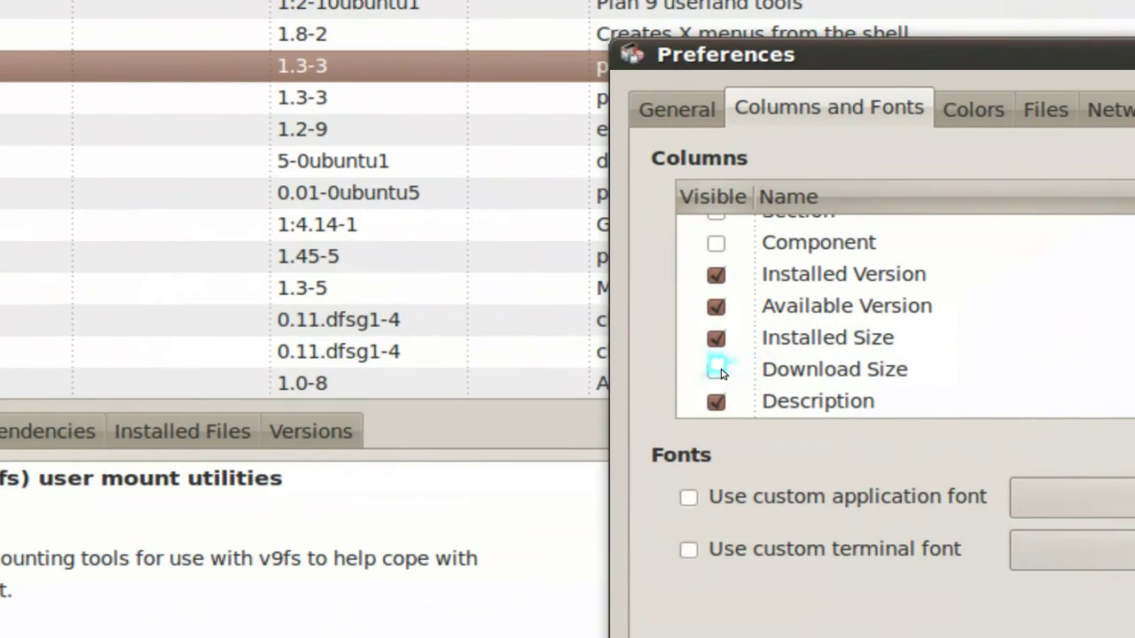
pyautogui.click(720, 368)
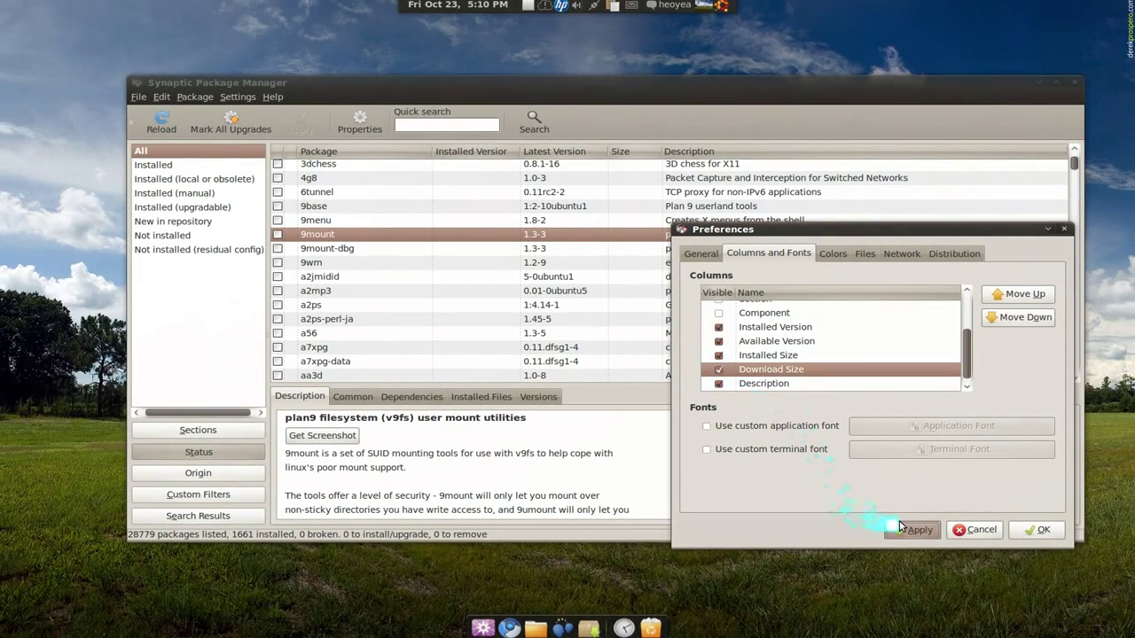
pyautogui.click(913, 529)
pyautogui.moveTo(781, 232); pyautogui.dragTo(829, 304)
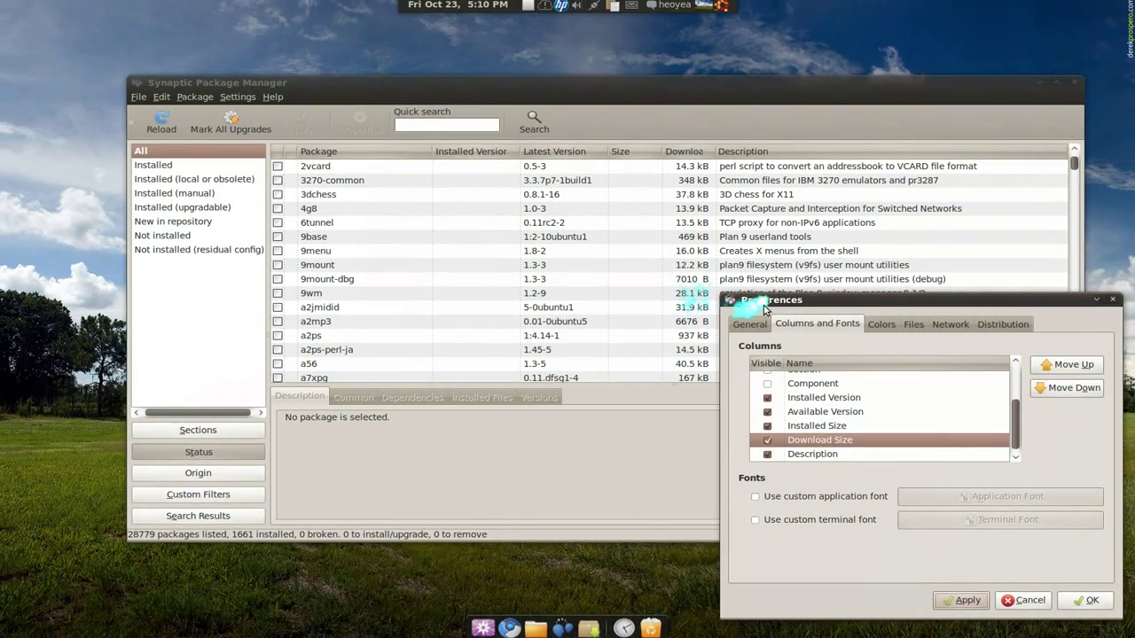
pyautogui.moveTo(796, 300); pyautogui.dragTo(751, 253)
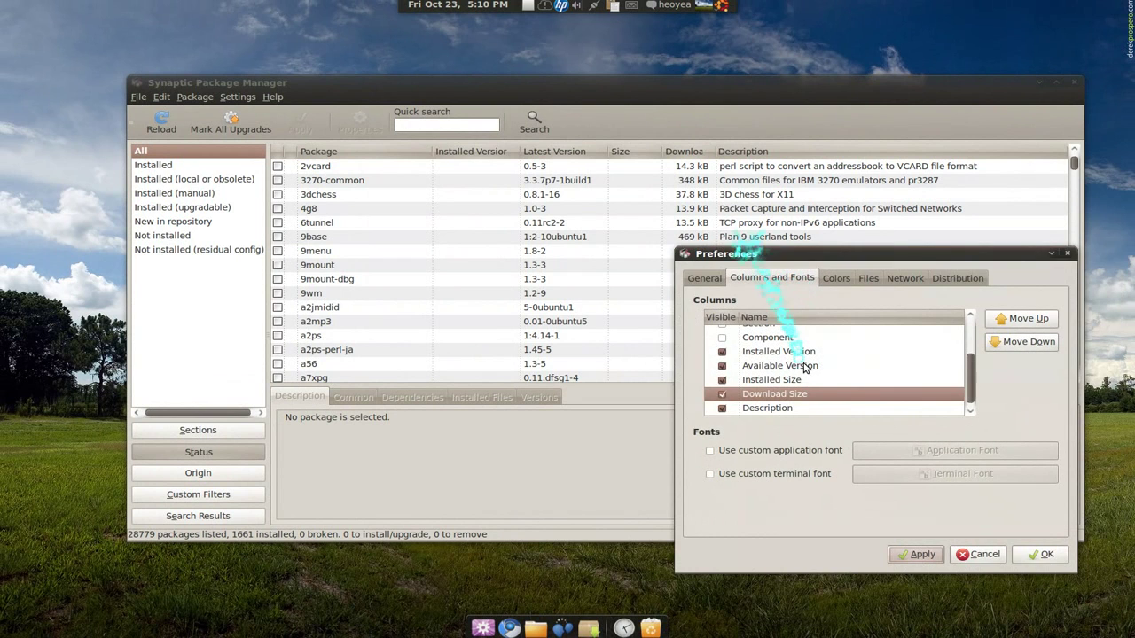
# Step: Enable a custom application font, Rachana Regular at size 18, and apply it
pyautogui.click(715, 452)
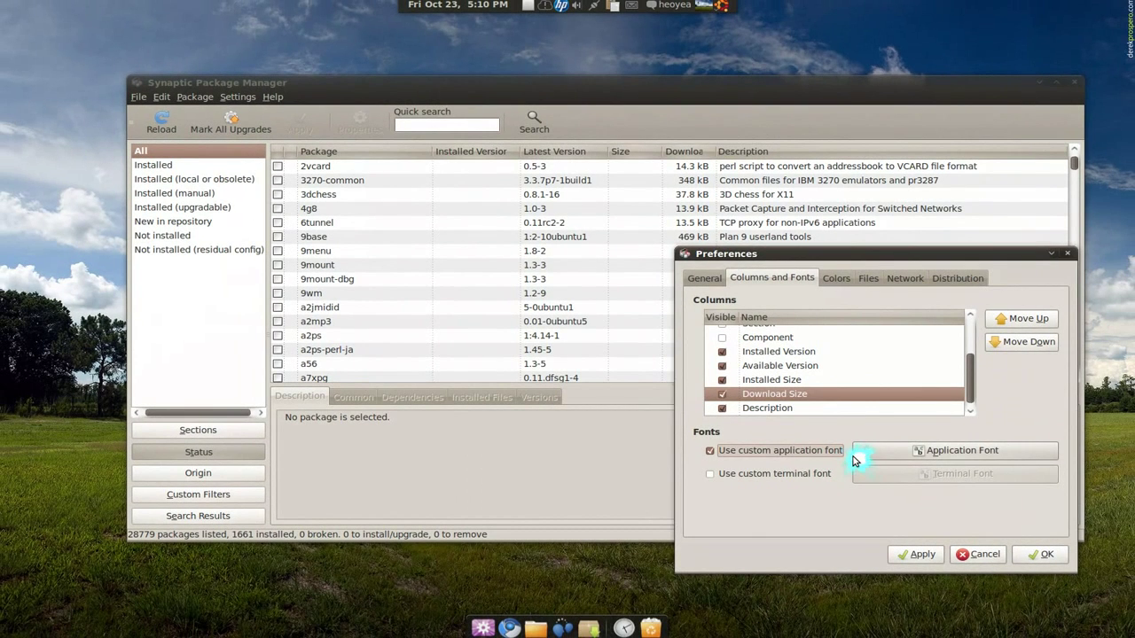
pyautogui.click(924, 452)
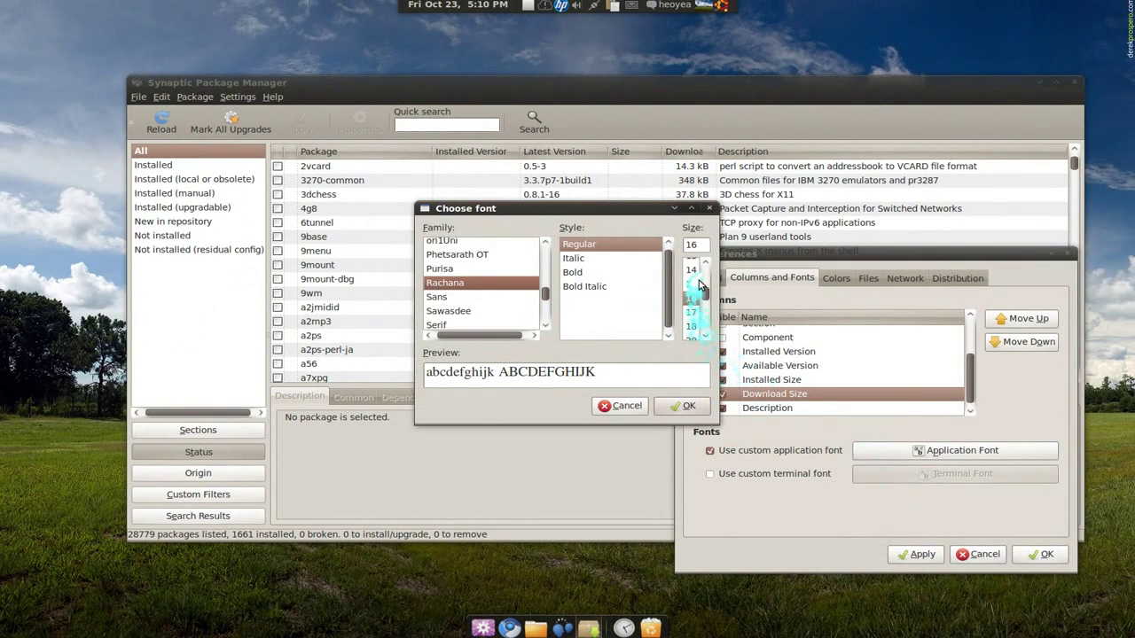
pyautogui.click(693, 327)
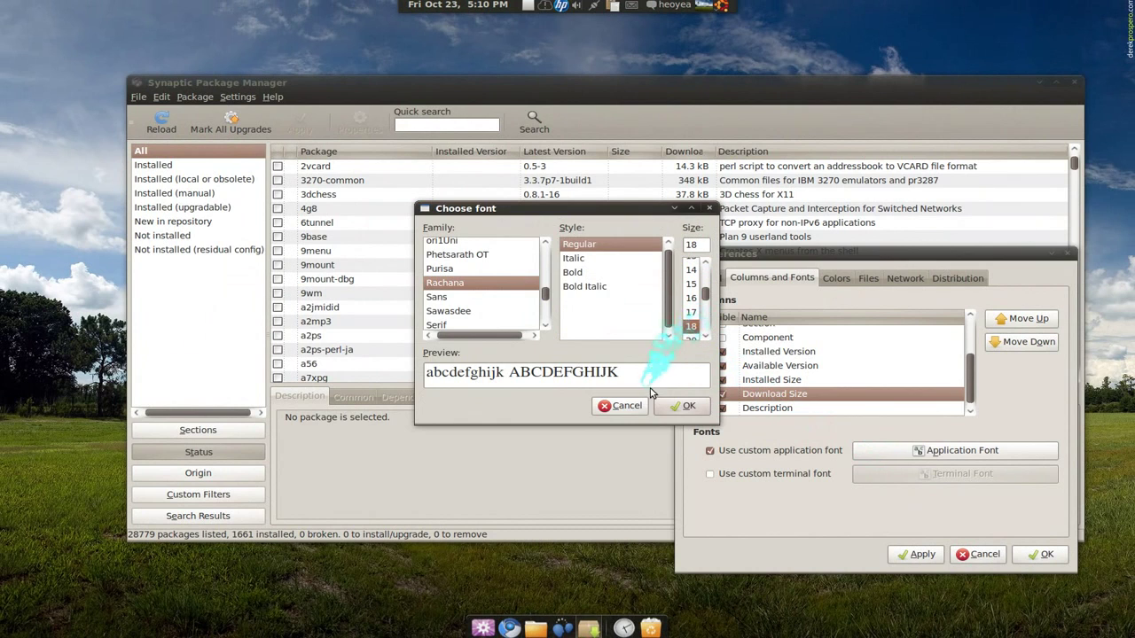
pyautogui.click(677, 405)
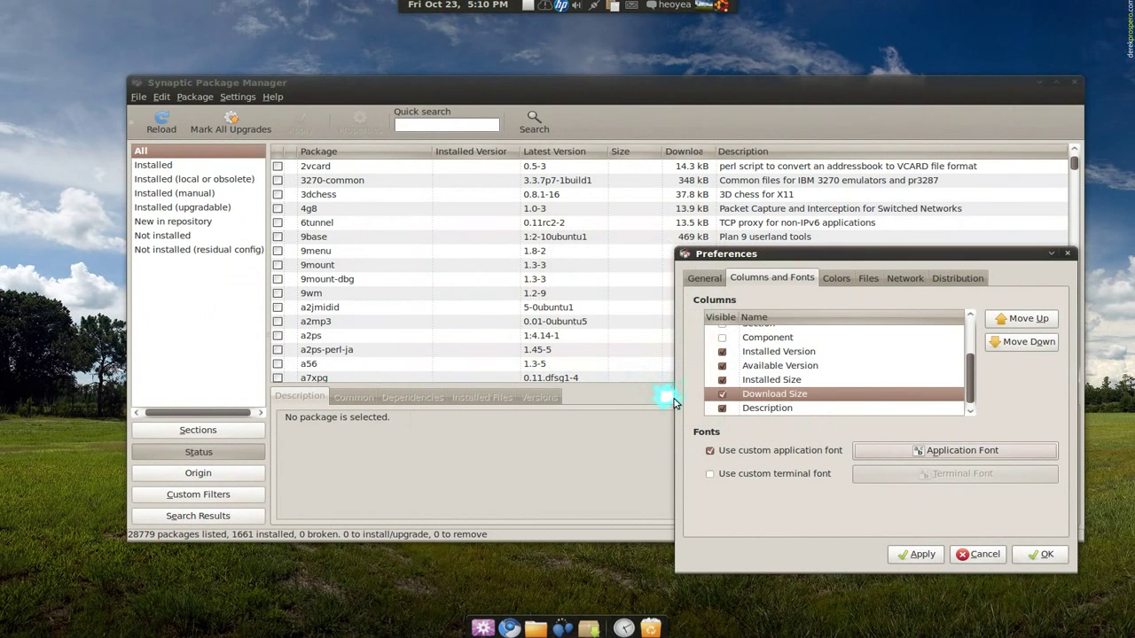
pyautogui.click(920, 554)
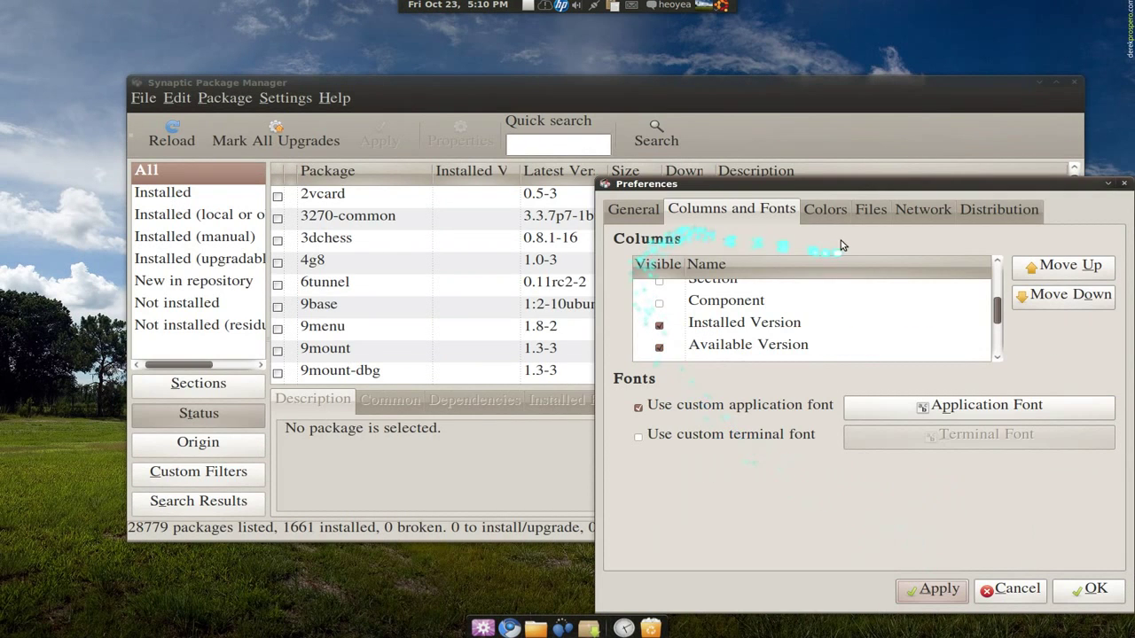
# Step: Disable the custom application font and apply the change
pyautogui.moveTo(881, 186); pyautogui.dragTo(825, 175)
pyautogui.click(584, 395)
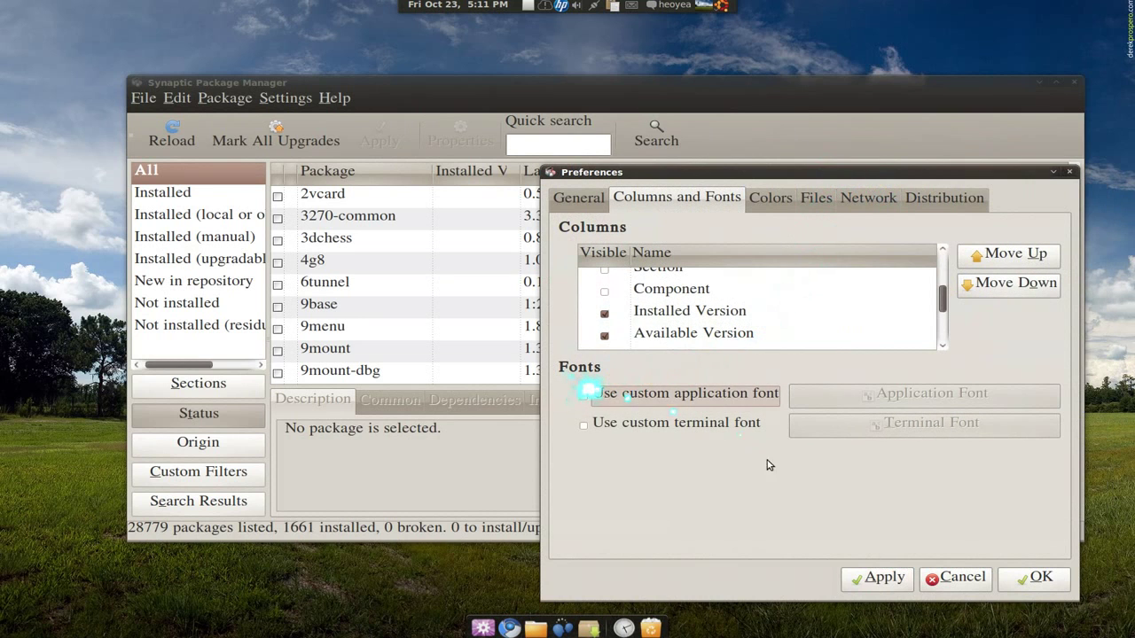
pyautogui.click(891, 574)
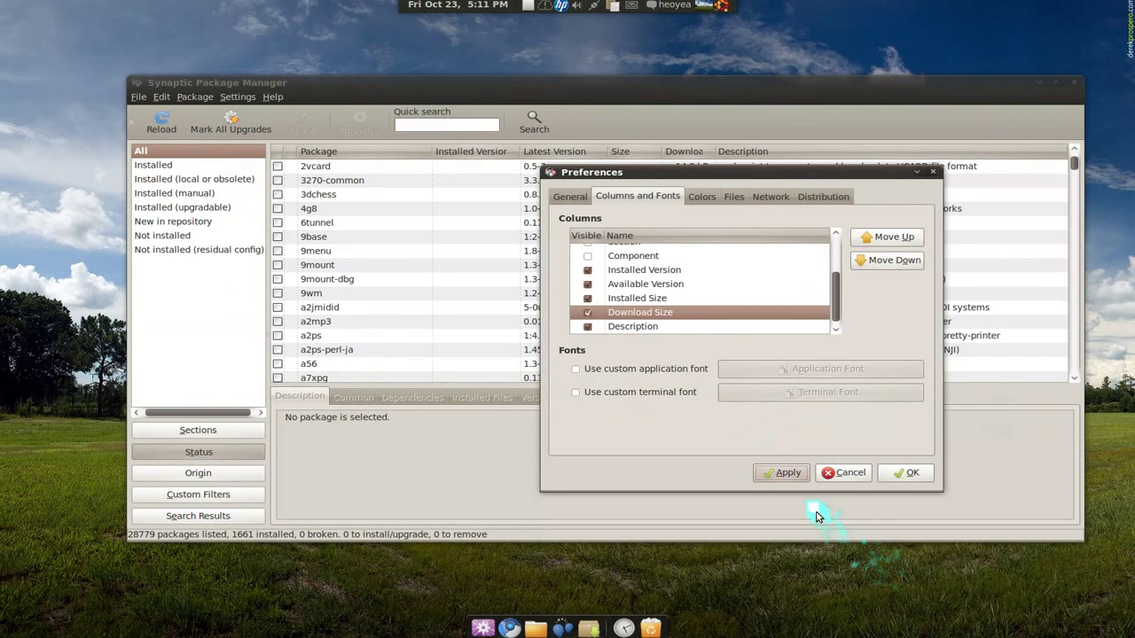
pyautogui.moveTo(713, 174); pyautogui.dragTo(803, 230)
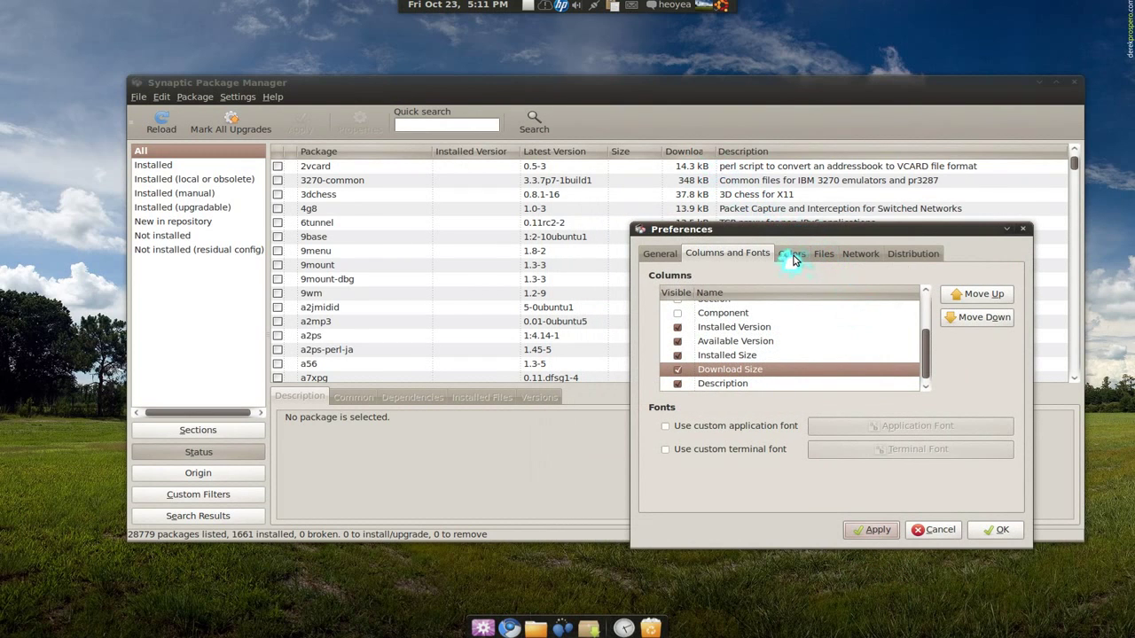
# Step: Review the package status colors, accept the preferences and list only the installed packages
pyautogui.click(792, 255)
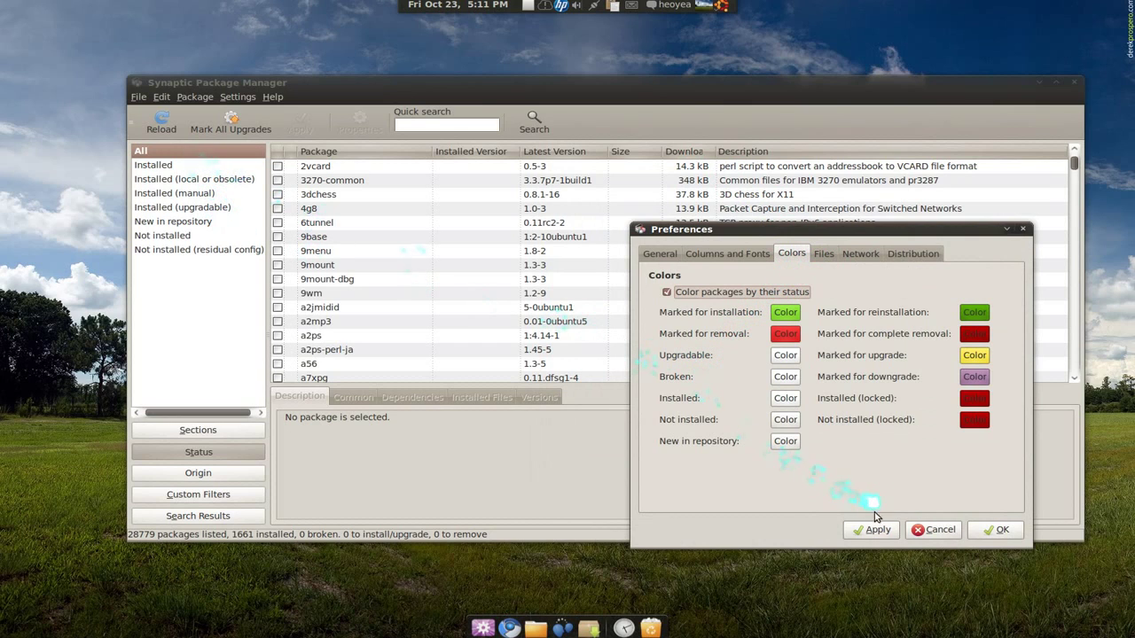
pyautogui.click(1001, 530)
pyautogui.click(1000, 530)
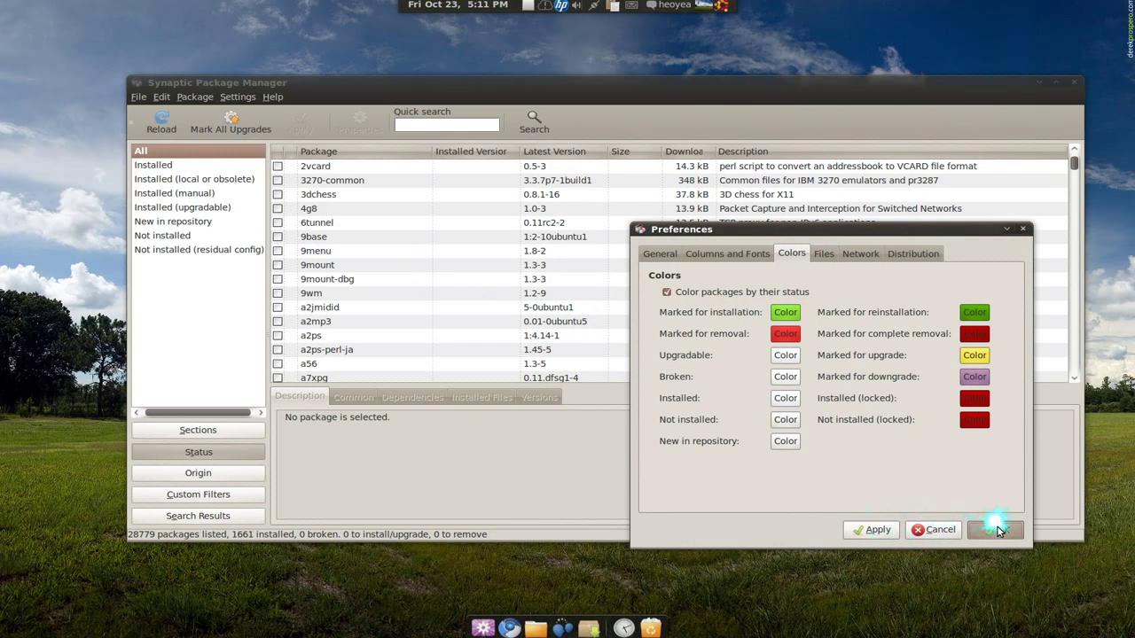
pyautogui.click(152, 165)
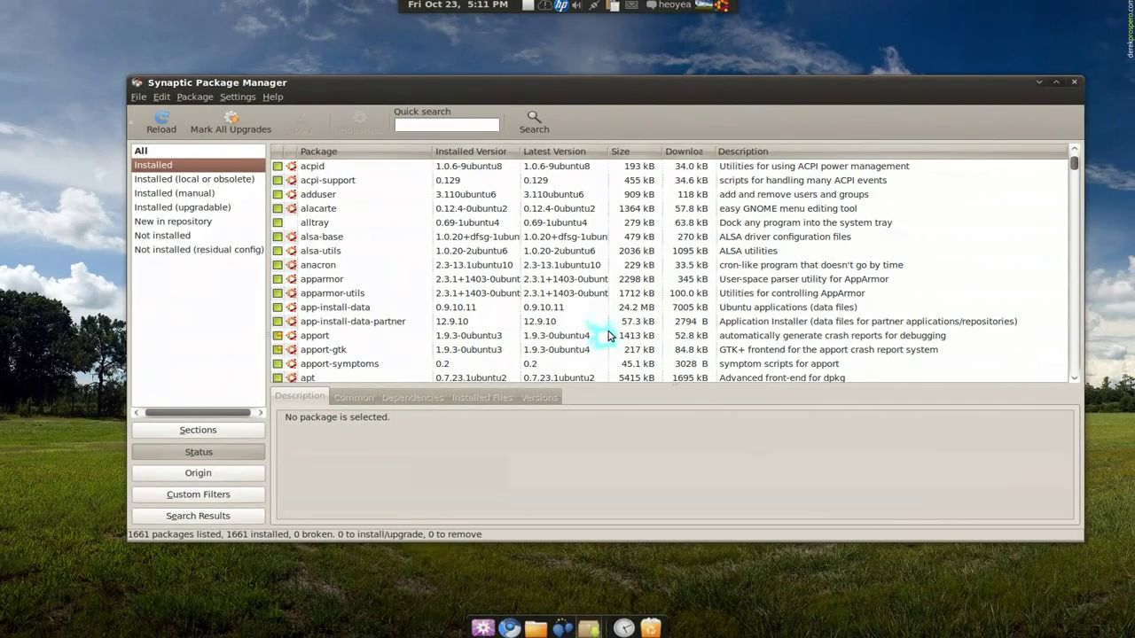
# Step: Set the color for the Installed package status to light blue (#7295F1) and accept the preferences
pyautogui.click(236, 97)
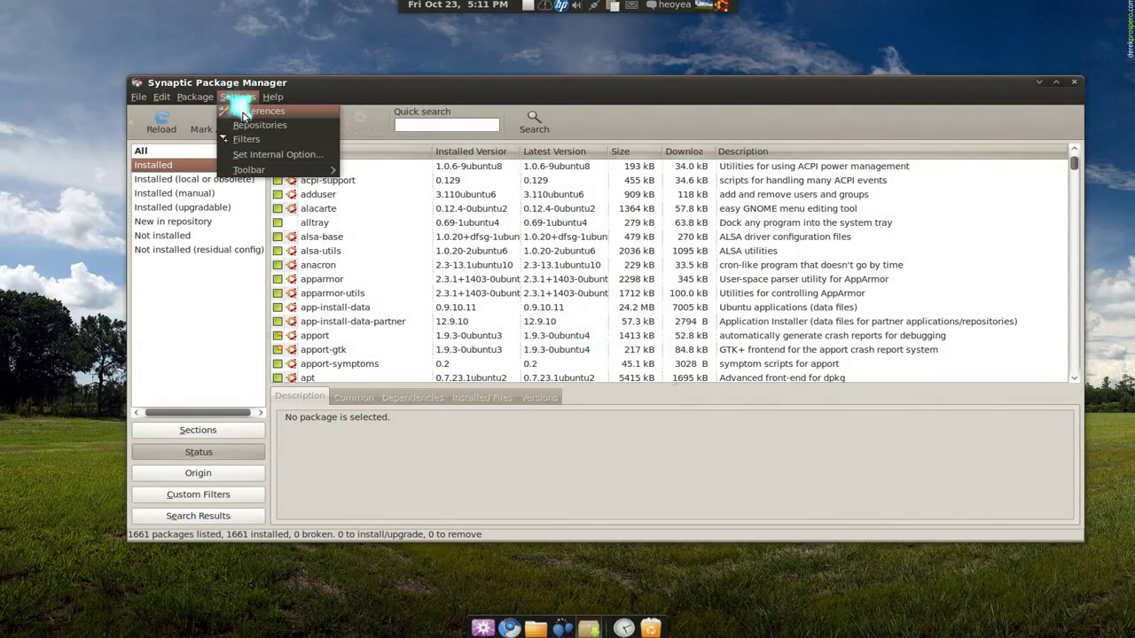
pyautogui.click(250, 113)
pyautogui.moveTo(612, 168); pyautogui.dragTo(869, 216)
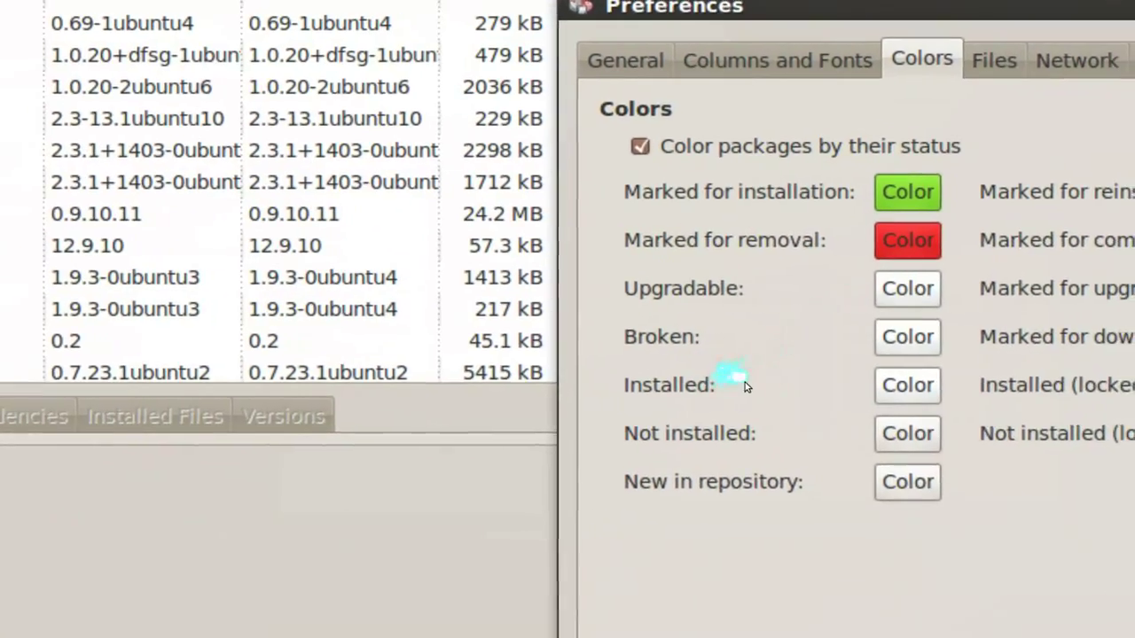
pyautogui.click(816, 383)
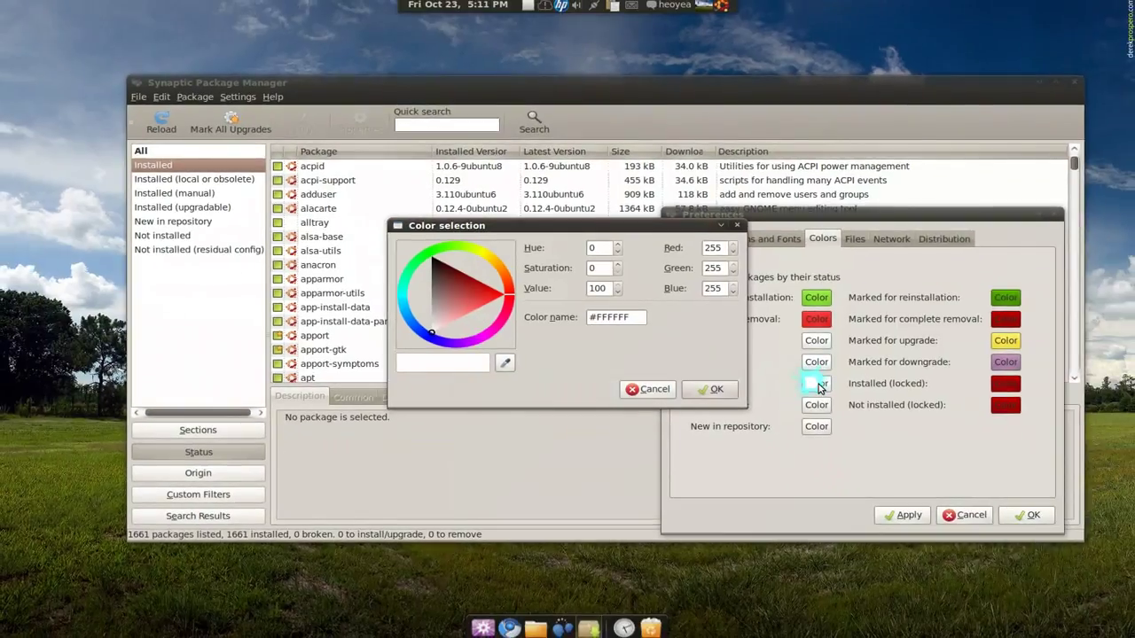
pyautogui.click(417, 328)
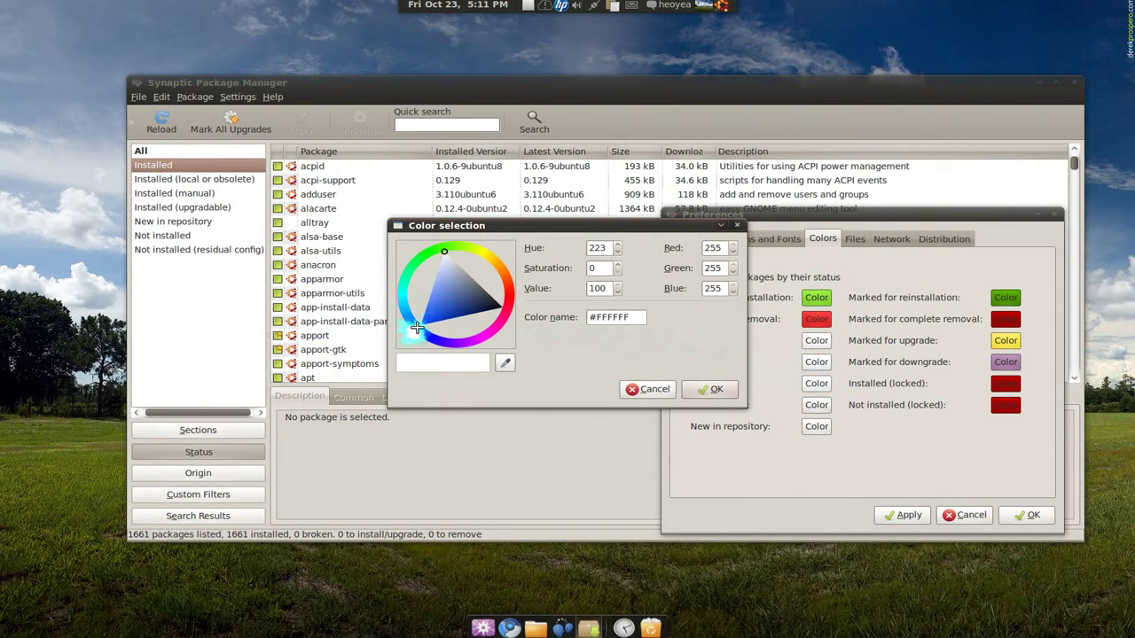
pyautogui.moveTo(434, 308)
pyautogui.mouseDown()
pyautogui.moveTo(426, 317)
pyautogui.moveTo(434, 291)
pyautogui.mouseUp()
pyautogui.click(714, 390)
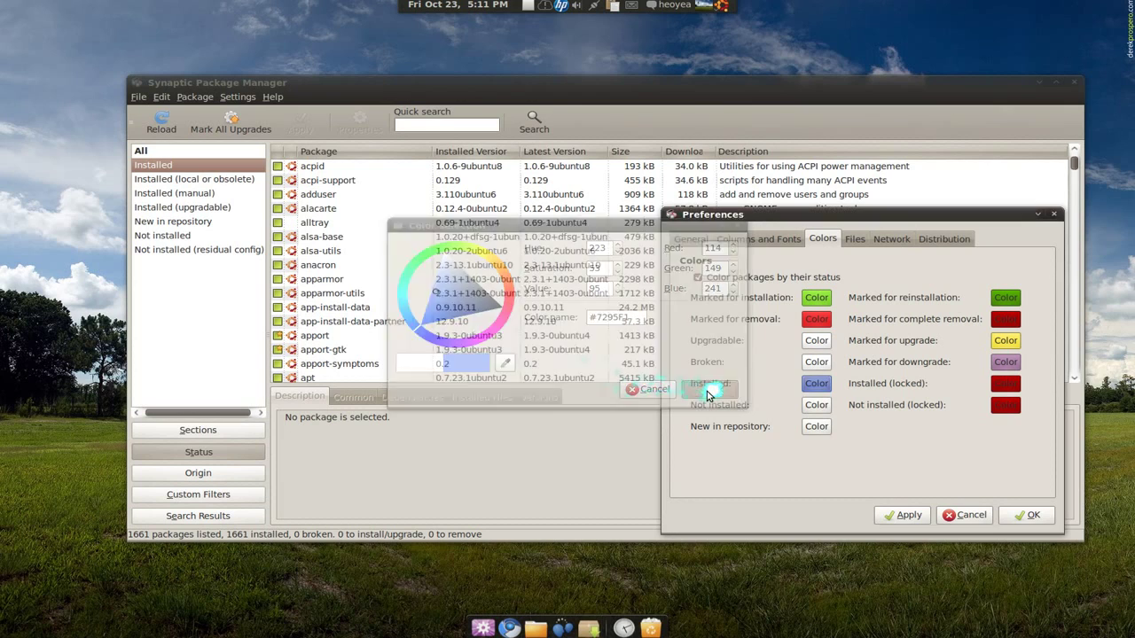
pyautogui.click(913, 515)
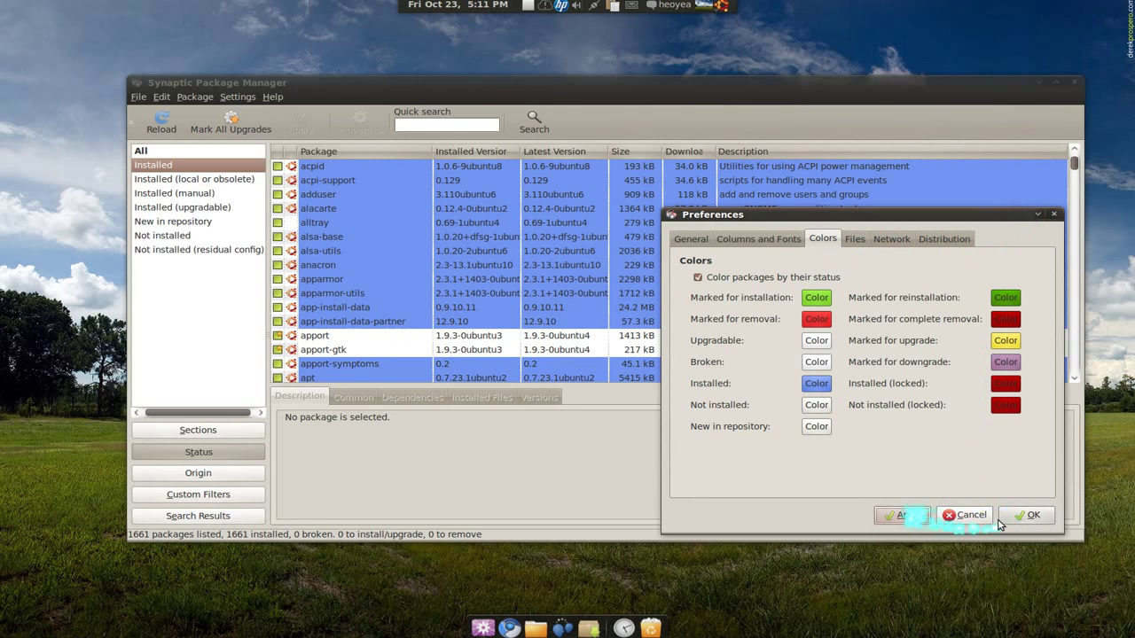
pyautogui.click(1026, 515)
# Step: Examine how installed packages are colored in the Installed list and throughout the list of all packages
pyautogui.click(399, 267)
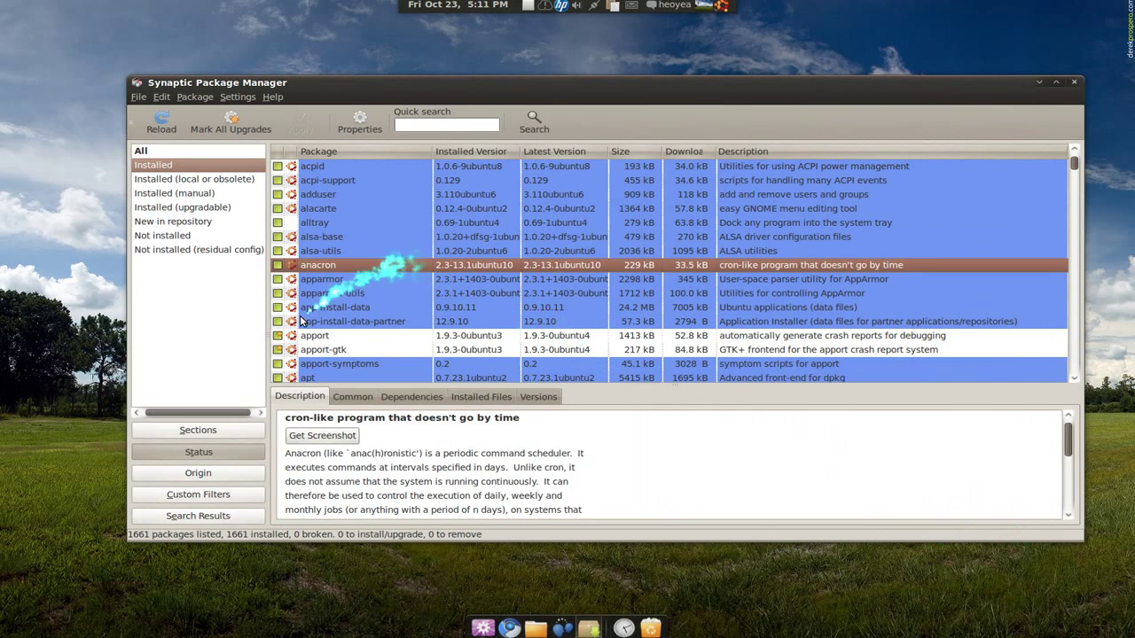
pyautogui.click(310, 293)
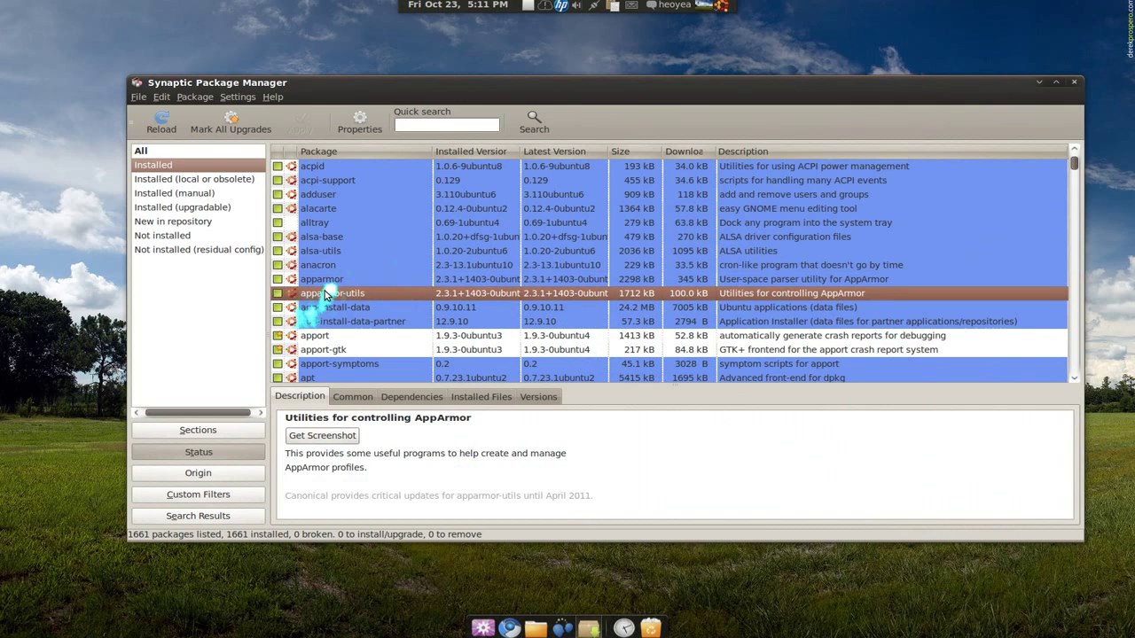
pyautogui.click(146, 151)
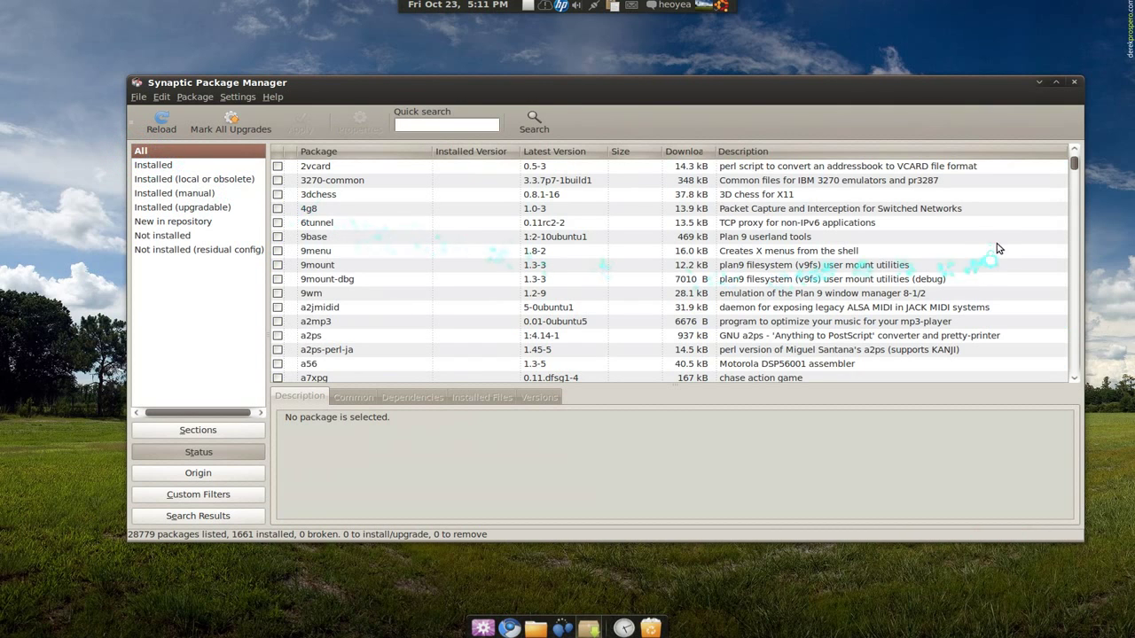
pyautogui.scroll(-10, 581, 262)
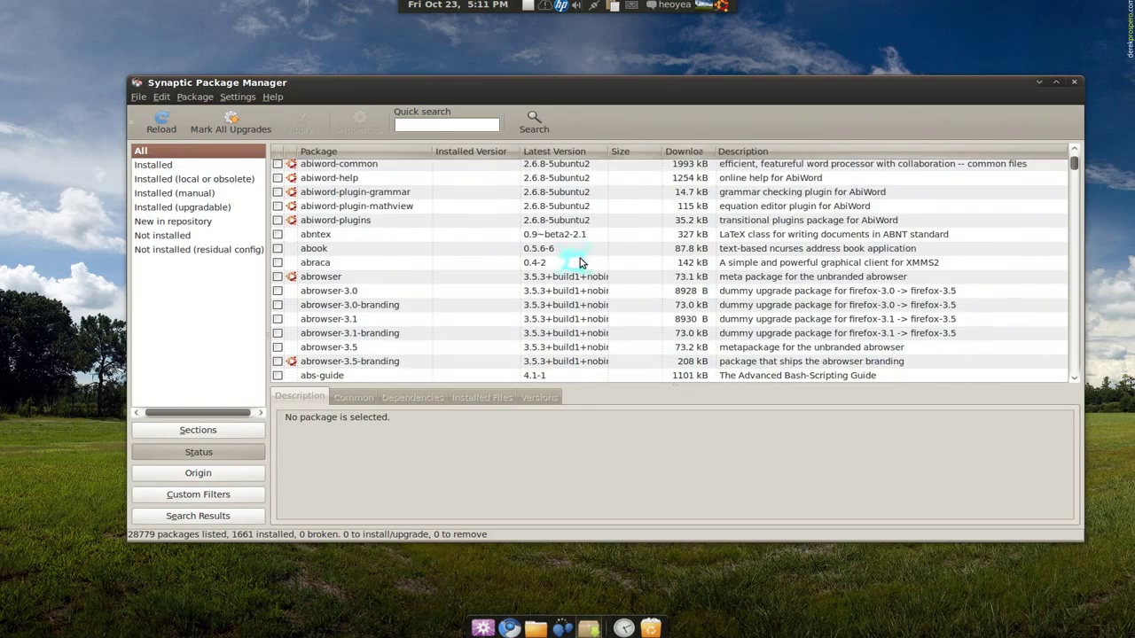
pyautogui.scroll(-8, 580, 259)
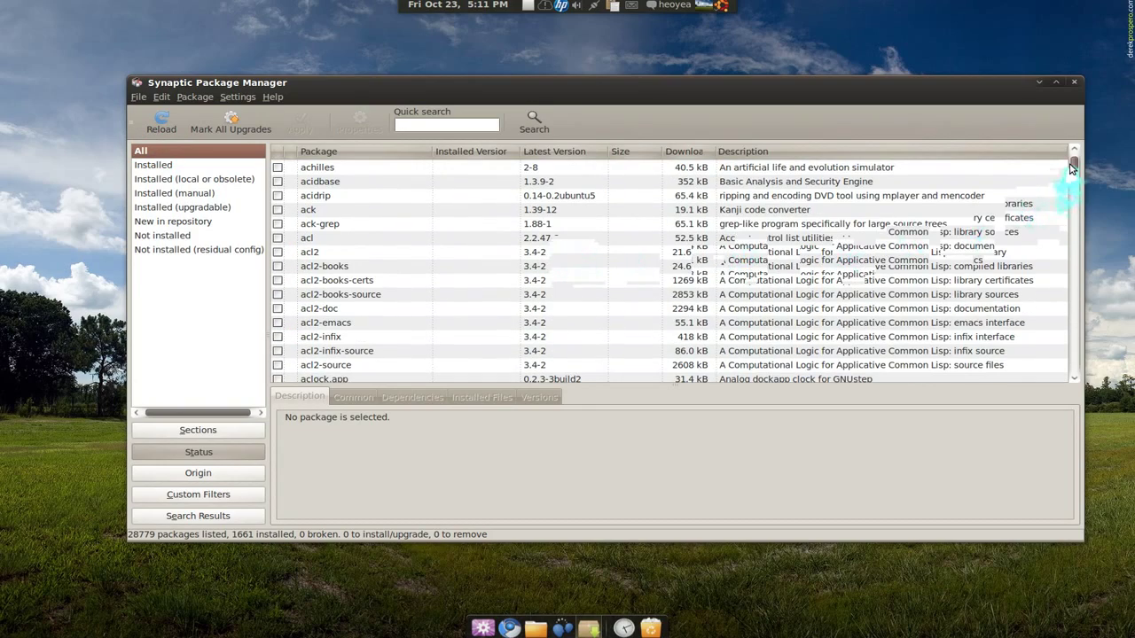
pyautogui.moveTo(1072, 167)
pyautogui.mouseDown()
pyautogui.moveTo(1078, 185)
pyautogui.moveTo(1074, 174)
pyautogui.mouseUp()
pyautogui.scroll(-10, 913, 244)
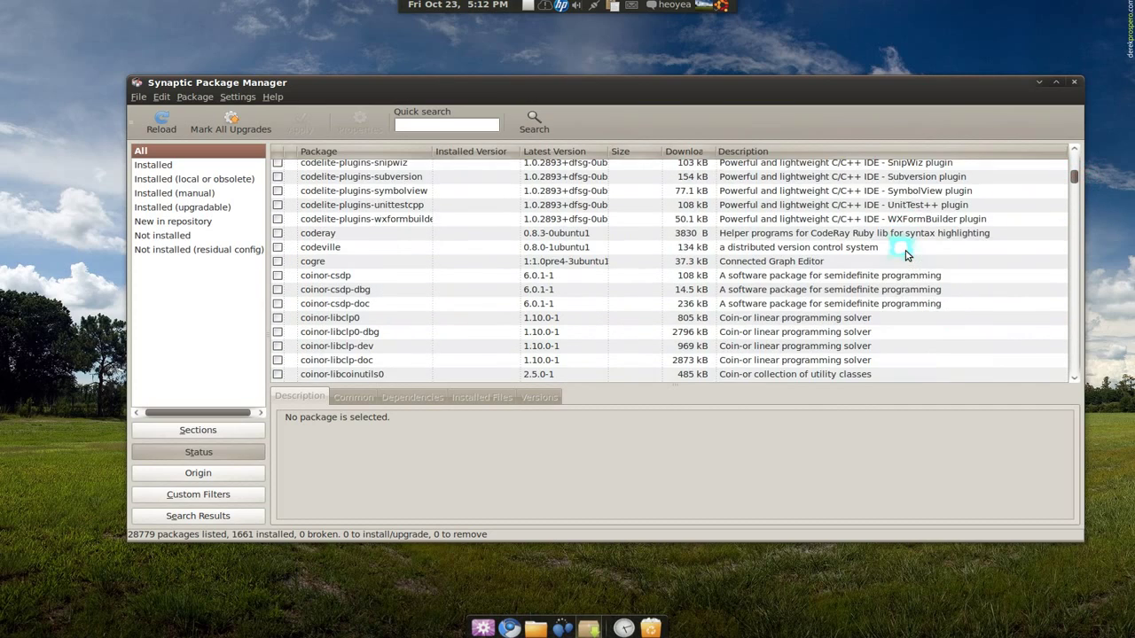
pyautogui.scroll(-3, 906, 256)
pyautogui.moveTo(1074, 185); pyautogui.dragTo(1076, 192)
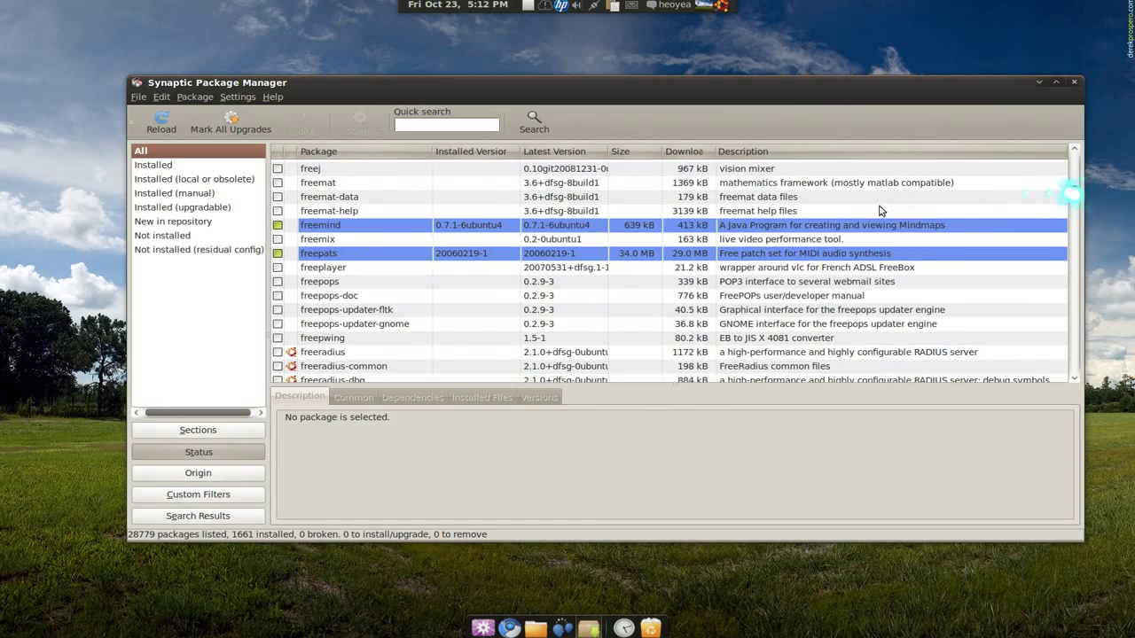
pyautogui.rightClick(330, 229)
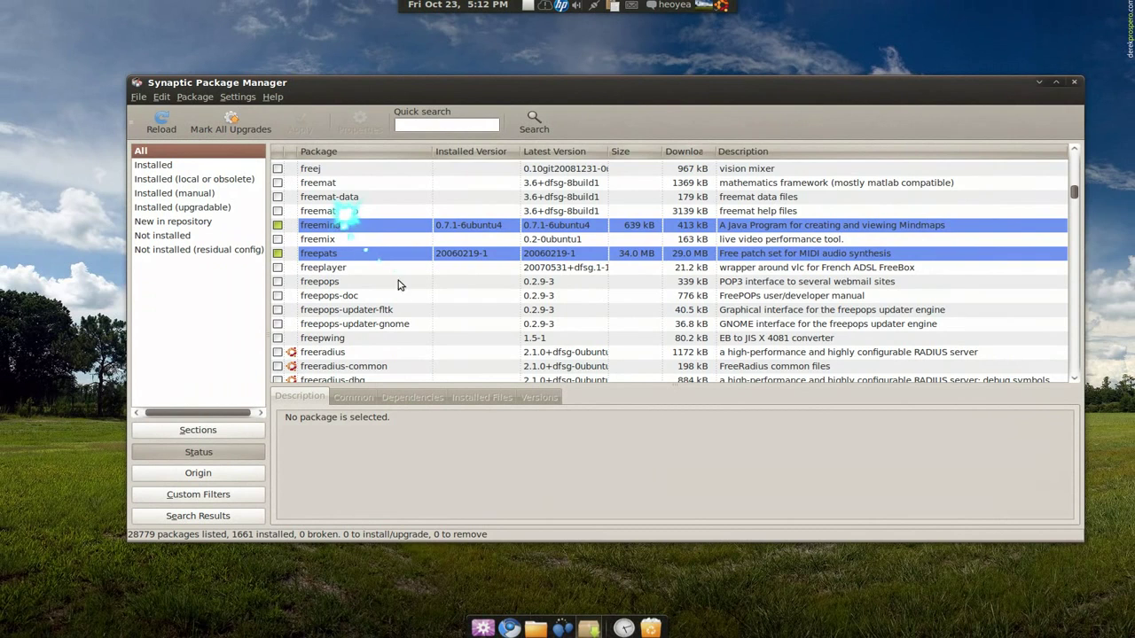
# Step: Review the preferences for temporary package files and history files, and accept them without changes
pyautogui.scroll(-4, 408, 293)
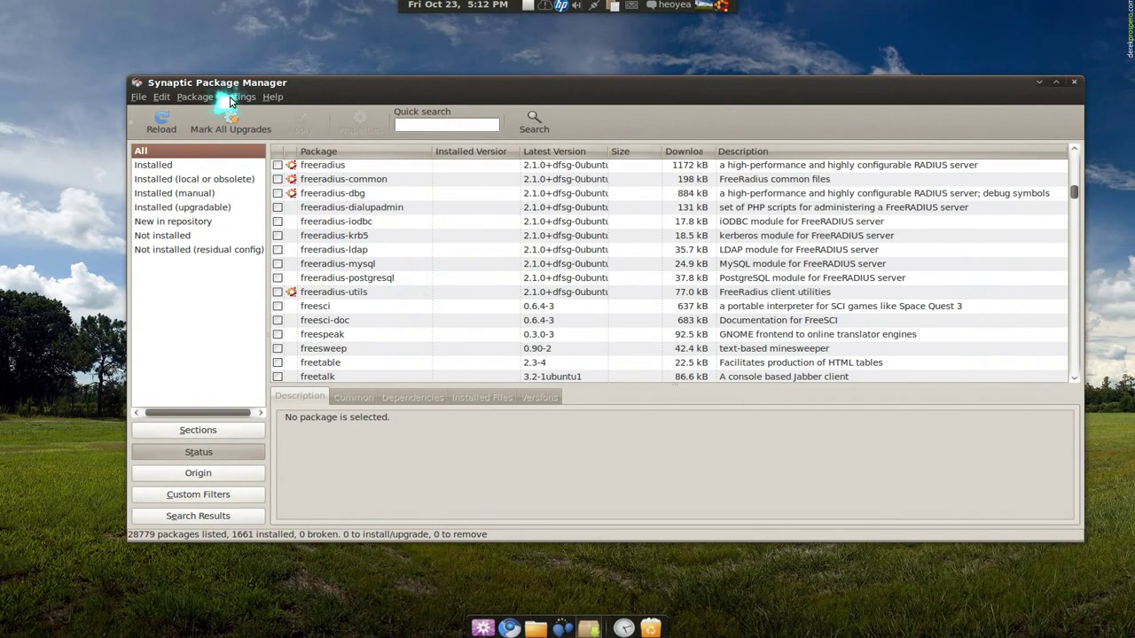
pyautogui.click(232, 98)
pyautogui.click(235, 118)
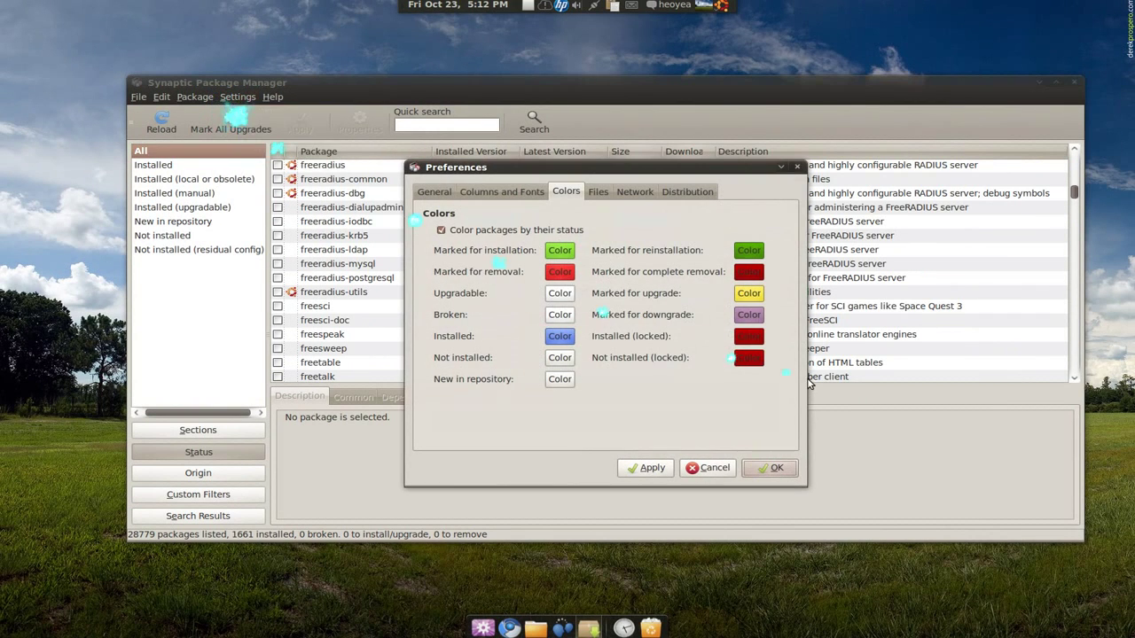
pyautogui.click(589, 193)
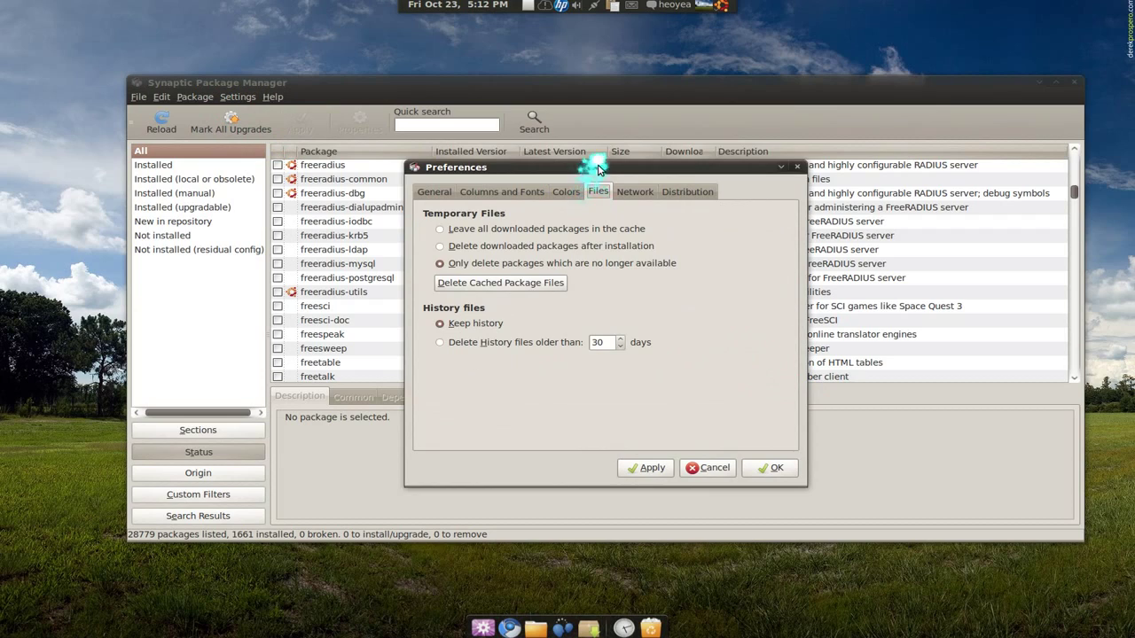
pyautogui.moveTo(591, 168); pyautogui.dragTo(871, 229)
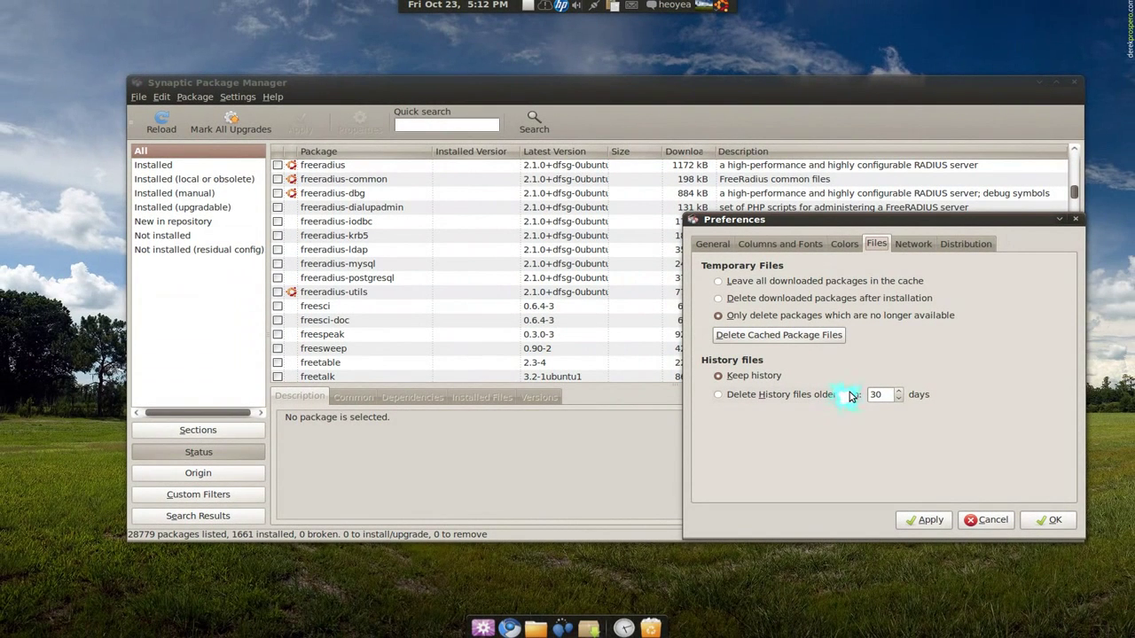
pyautogui.click(1048, 520)
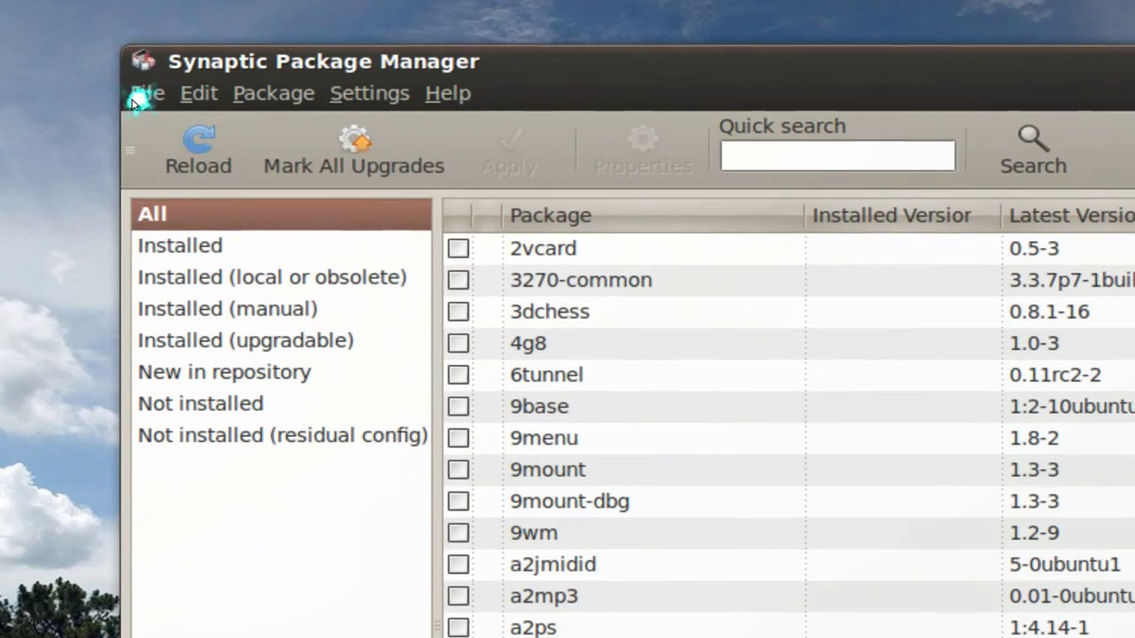
# Step: Examine the October 2009 package history, reading the 10/22/2009 commit logs for 21:04, 17:36 and 15:04, and close the history
pyautogui.click(134, 97)
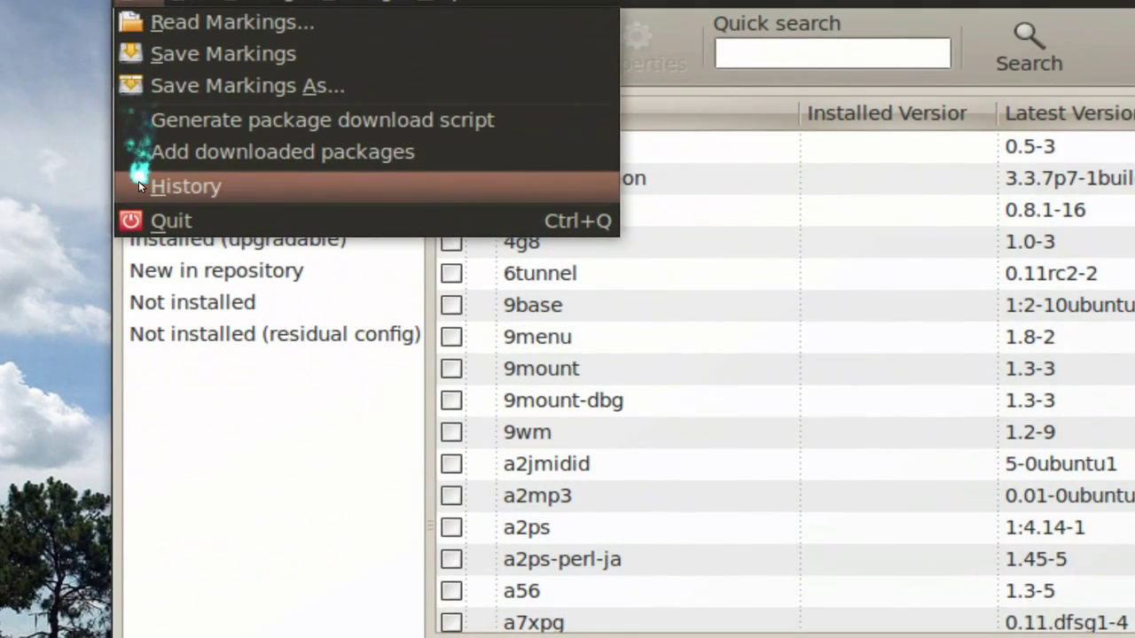
pyautogui.click(159, 289)
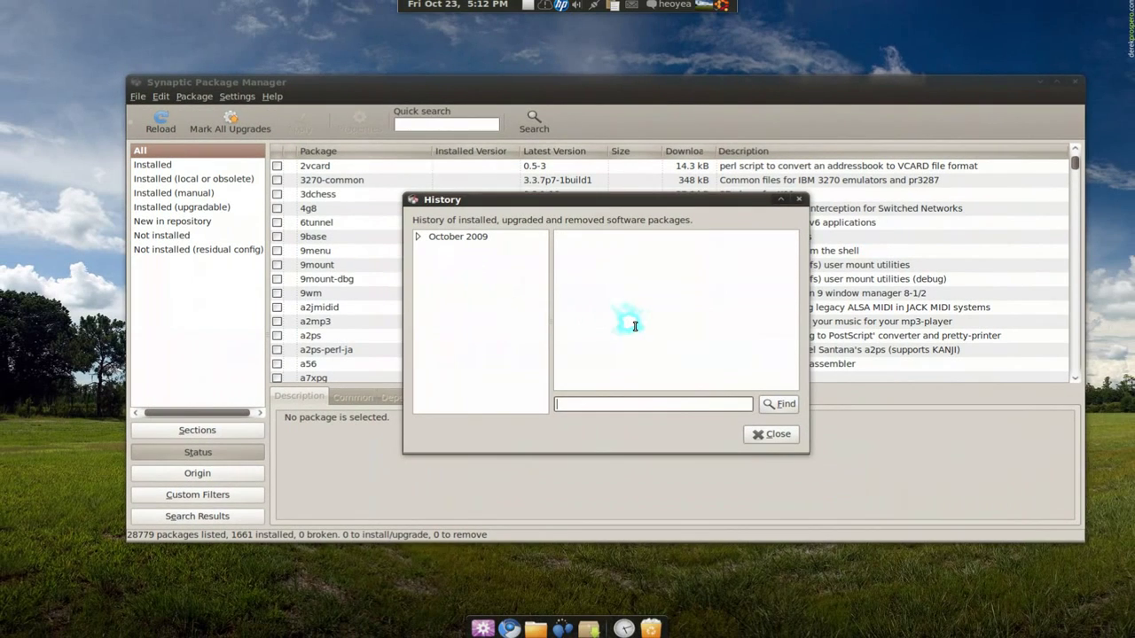
pyautogui.click(146, 125)
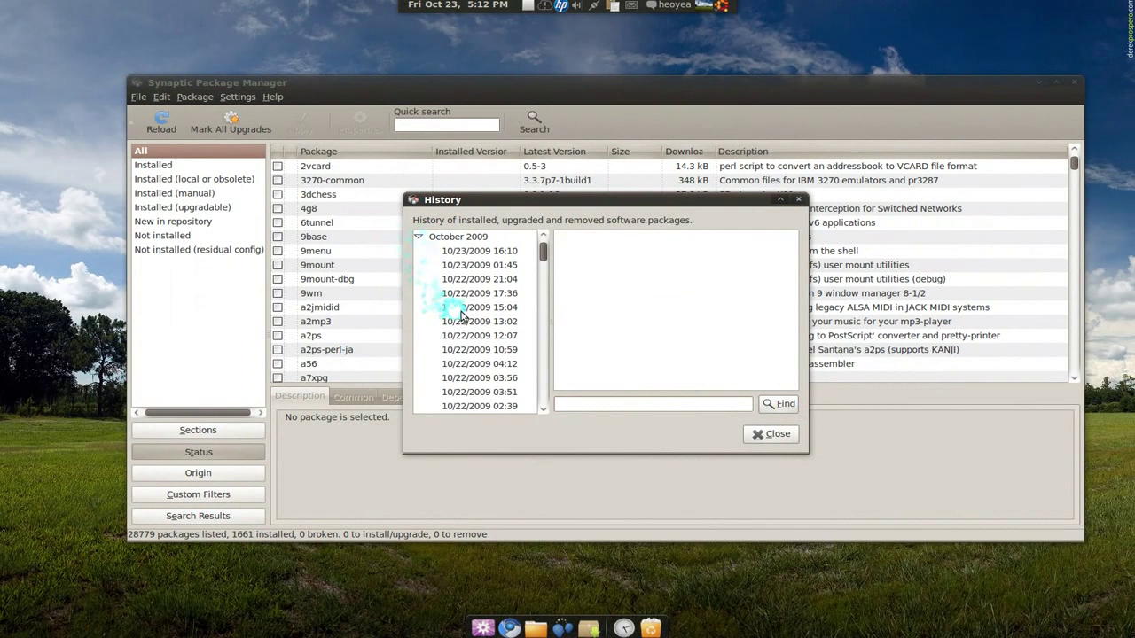
pyautogui.click(479, 278)
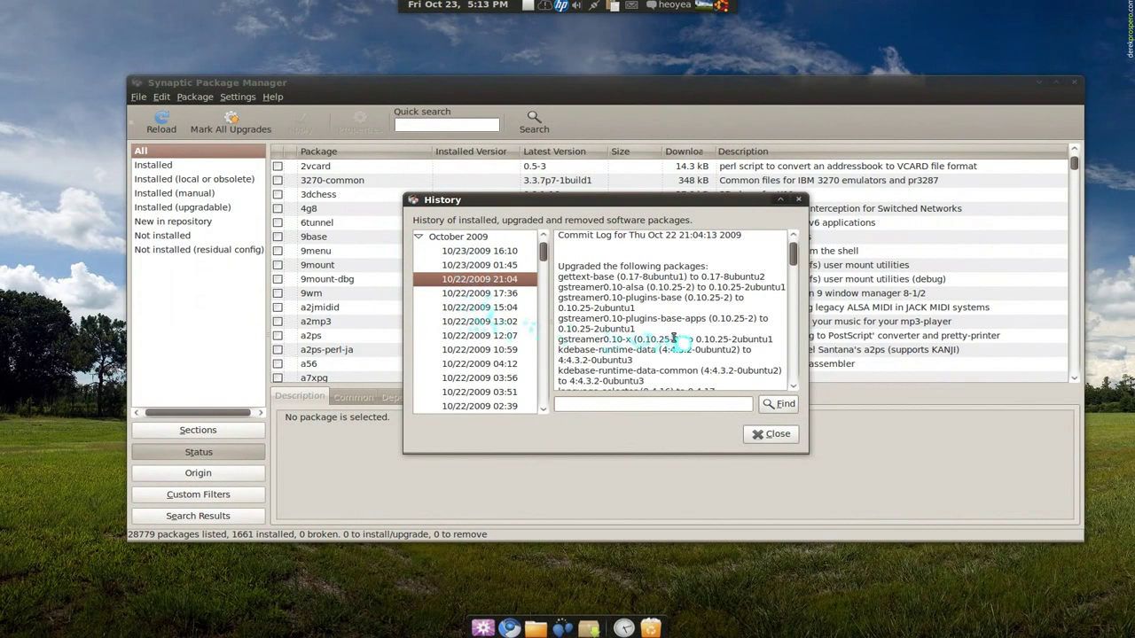
pyautogui.scroll(-10, 623, 312)
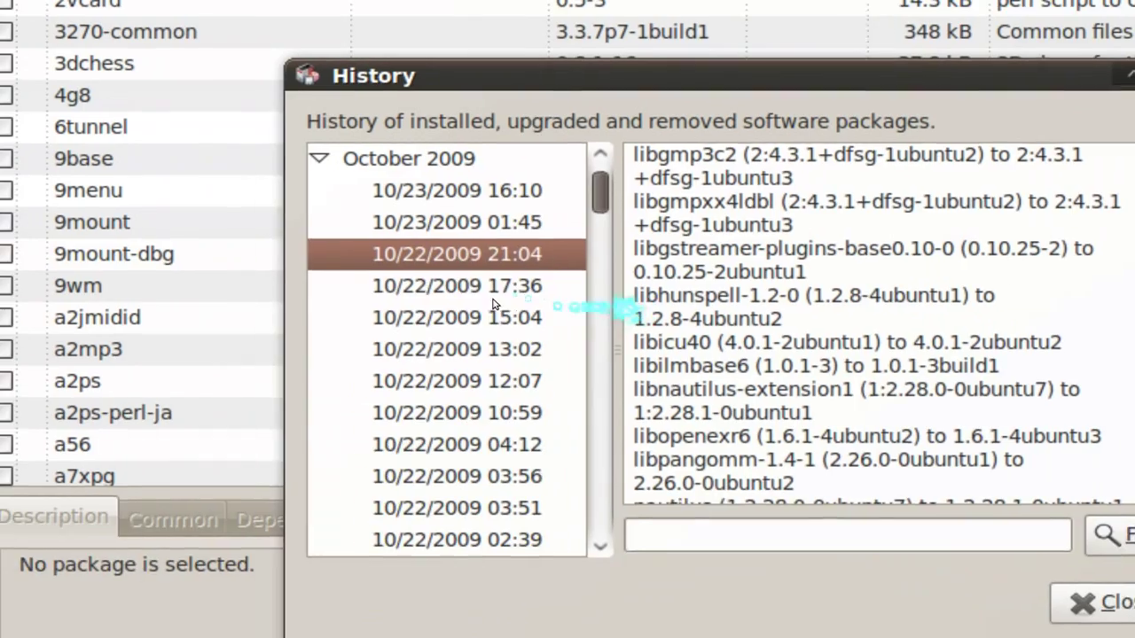
pyautogui.click(320, 270)
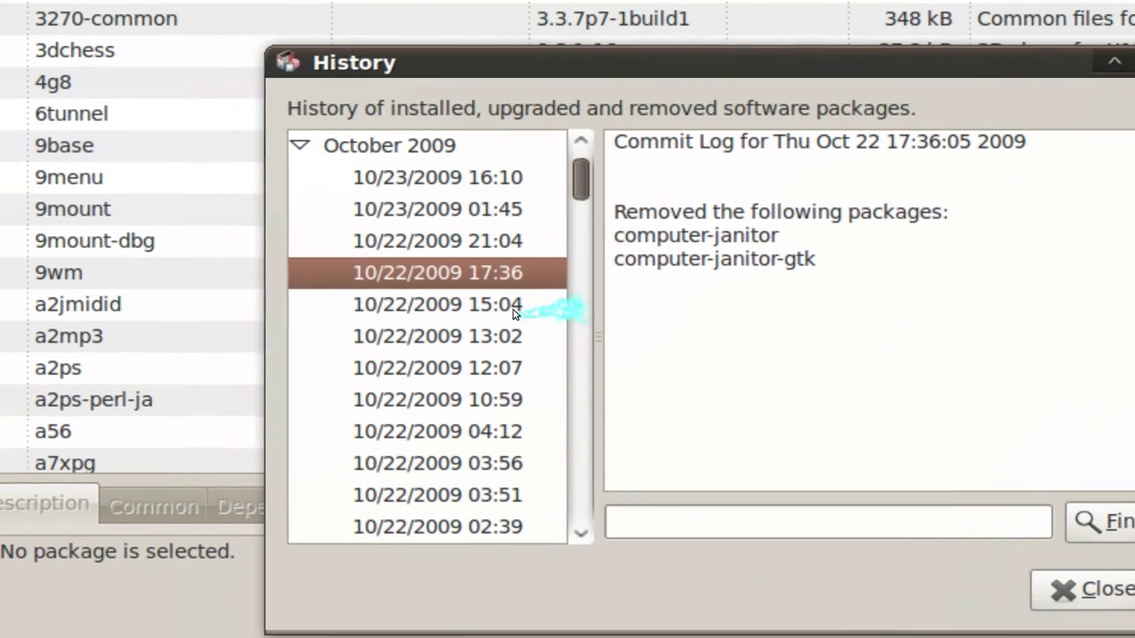
pyautogui.click(436, 319)
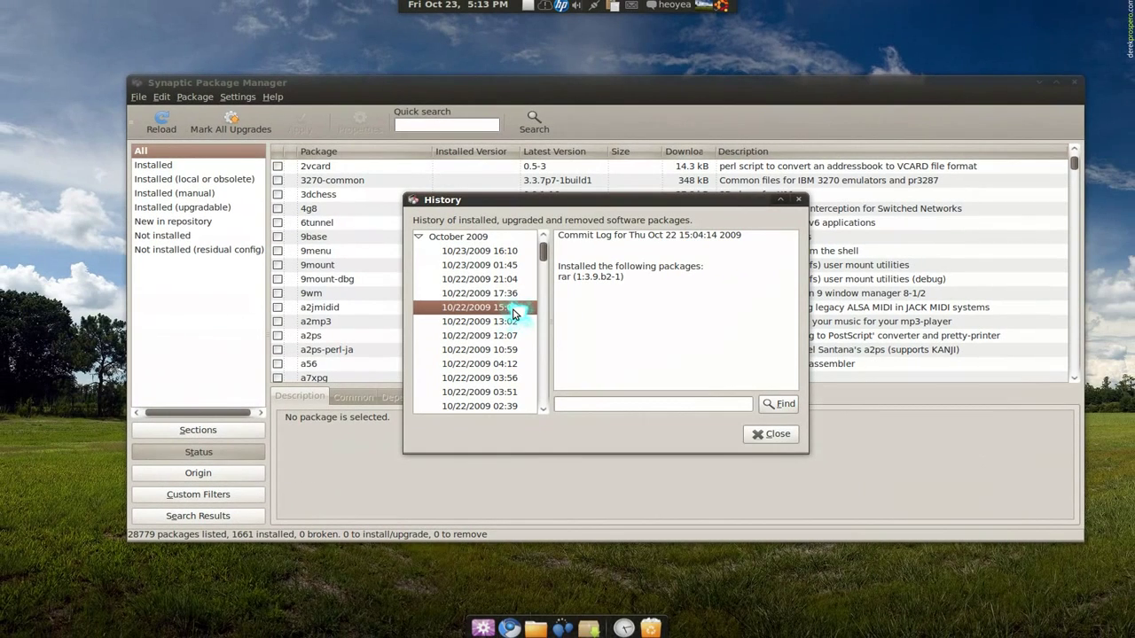
pyautogui.click(781, 438)
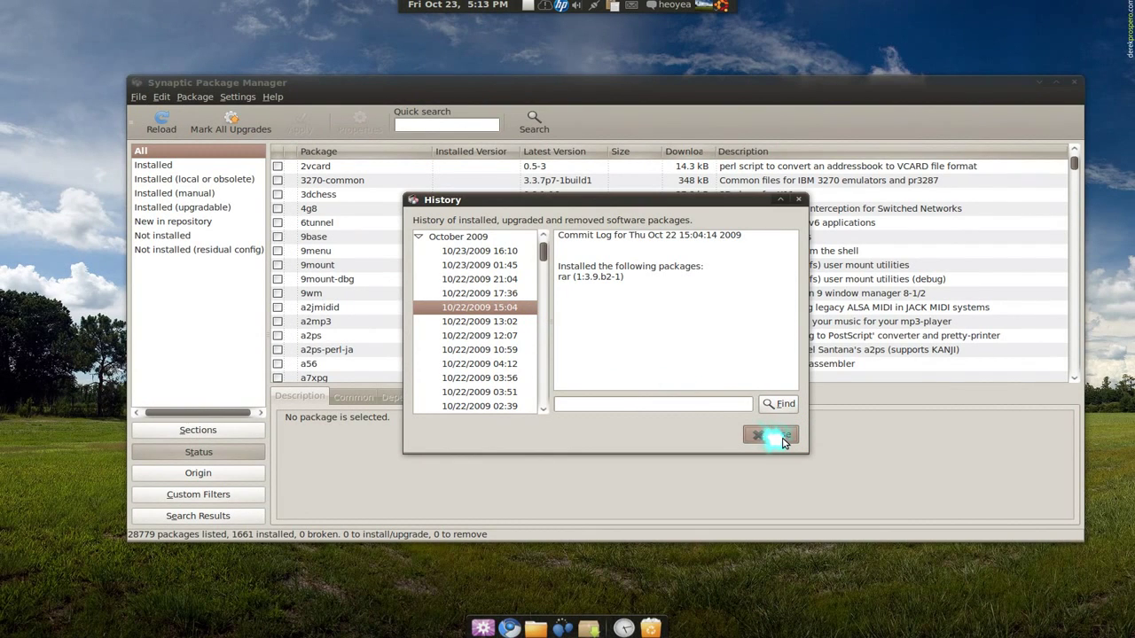
pyautogui.click(780, 438)
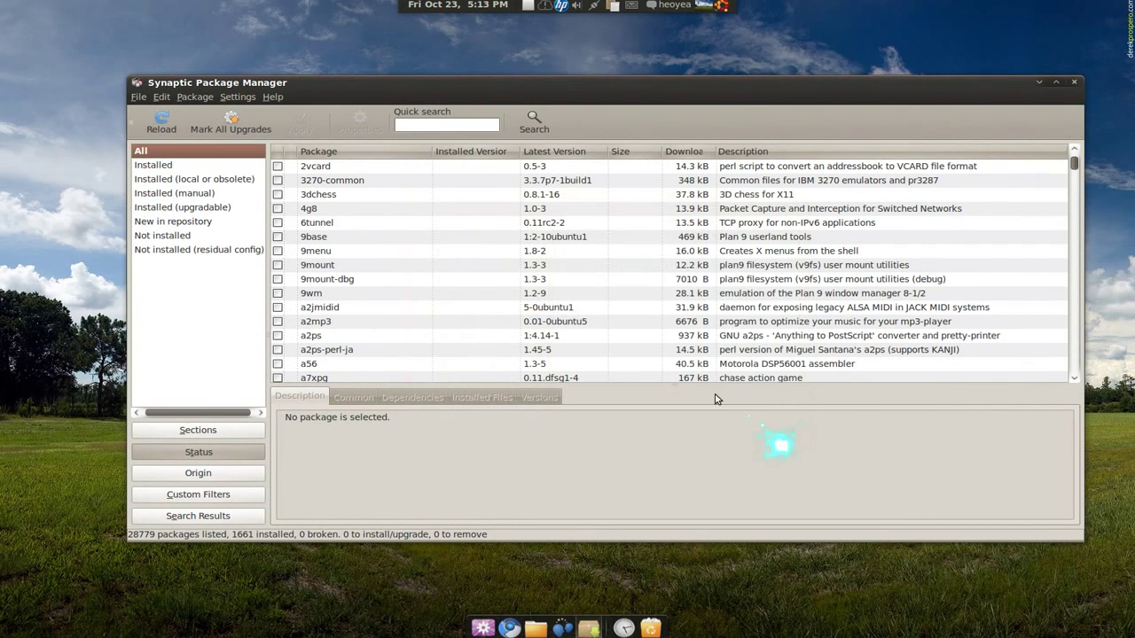
# Step: Review the proxy server and package upgrade behavior preferences and accept them without changes
pyautogui.click(246, 97)
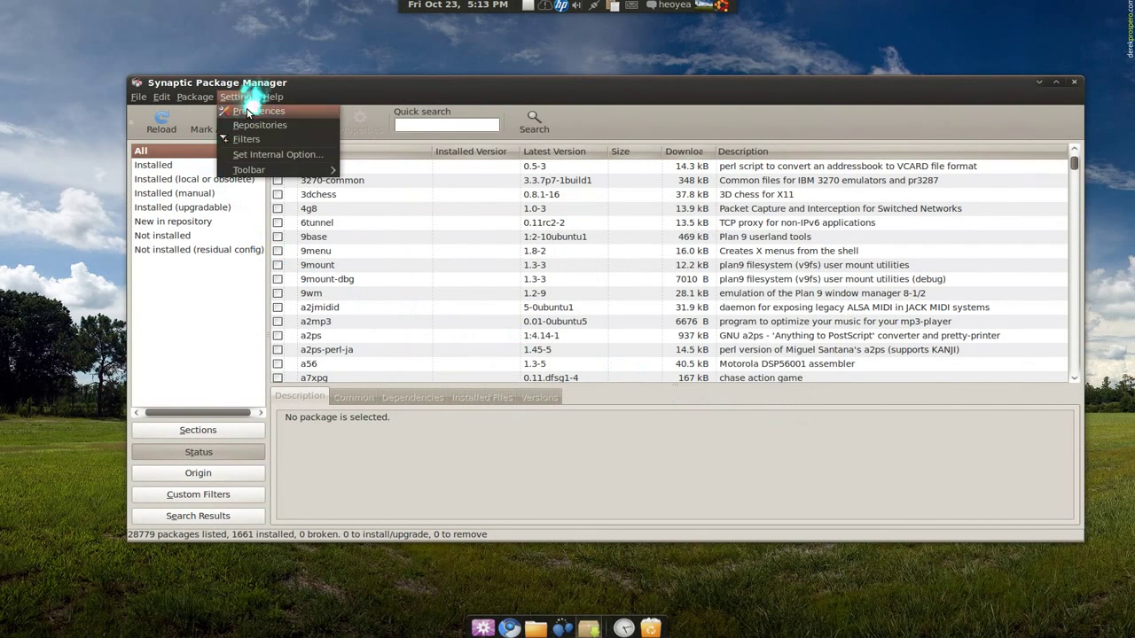
pyautogui.click(255, 111)
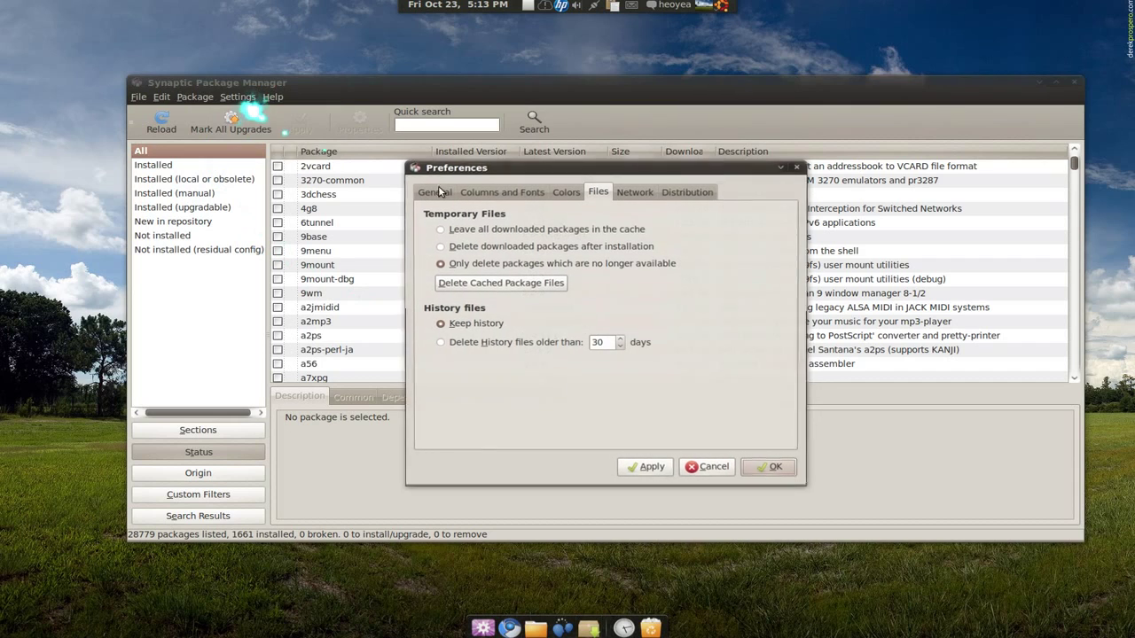
pyautogui.click(635, 193)
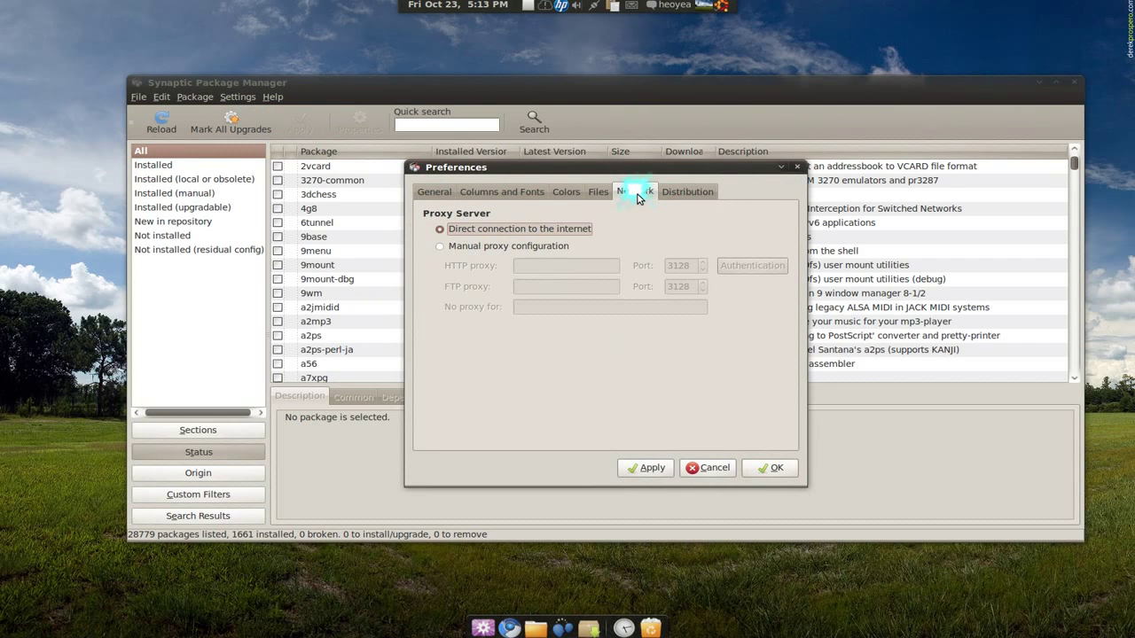
pyautogui.click(685, 194)
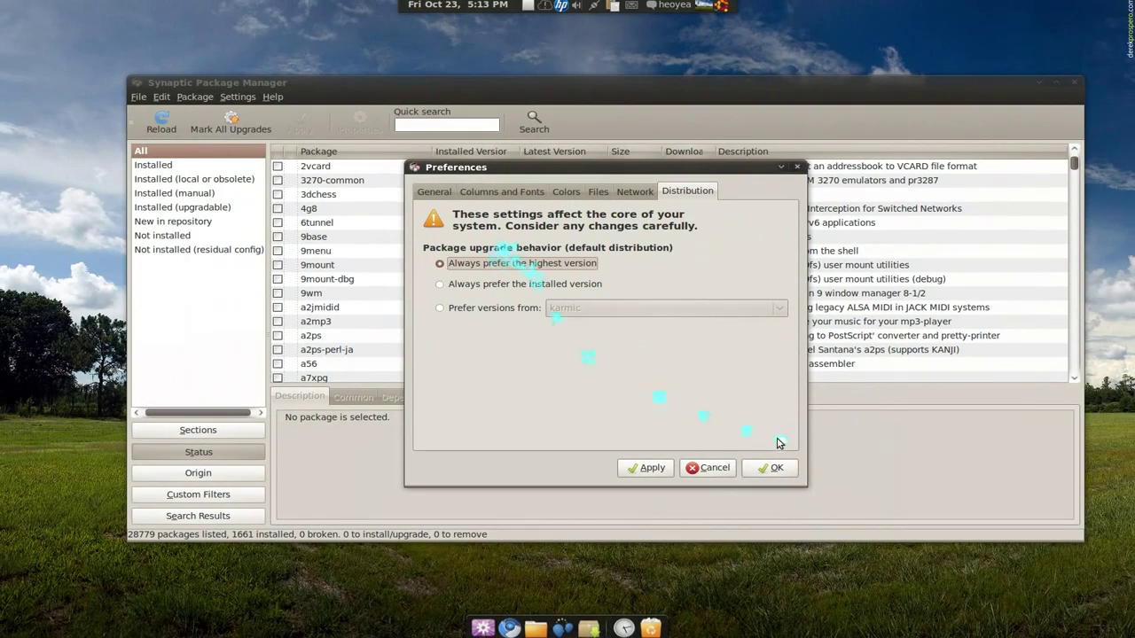
pyautogui.click(770, 470)
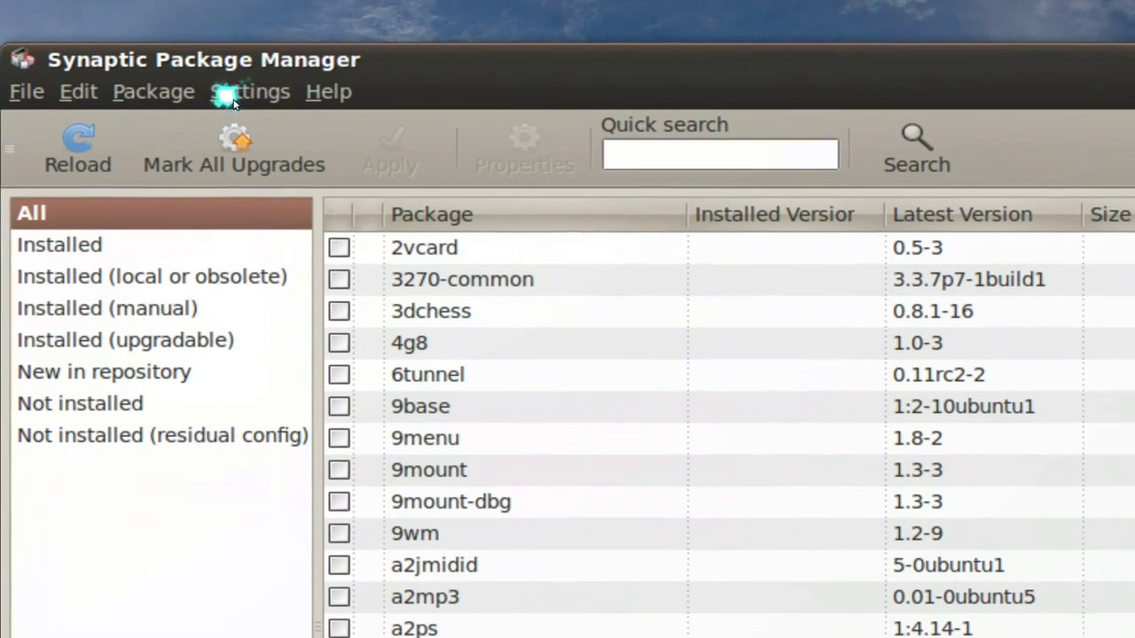
# Step: Open the repository settings and review the Ubuntu software and other software sources
pyautogui.click(233, 98)
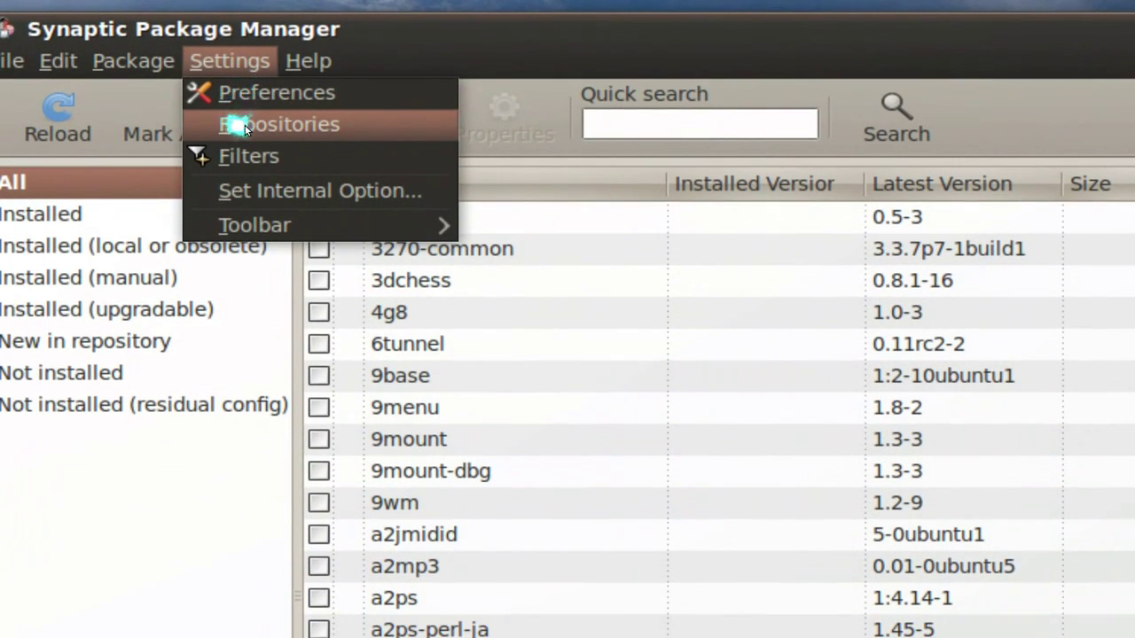
pyautogui.click(246, 127)
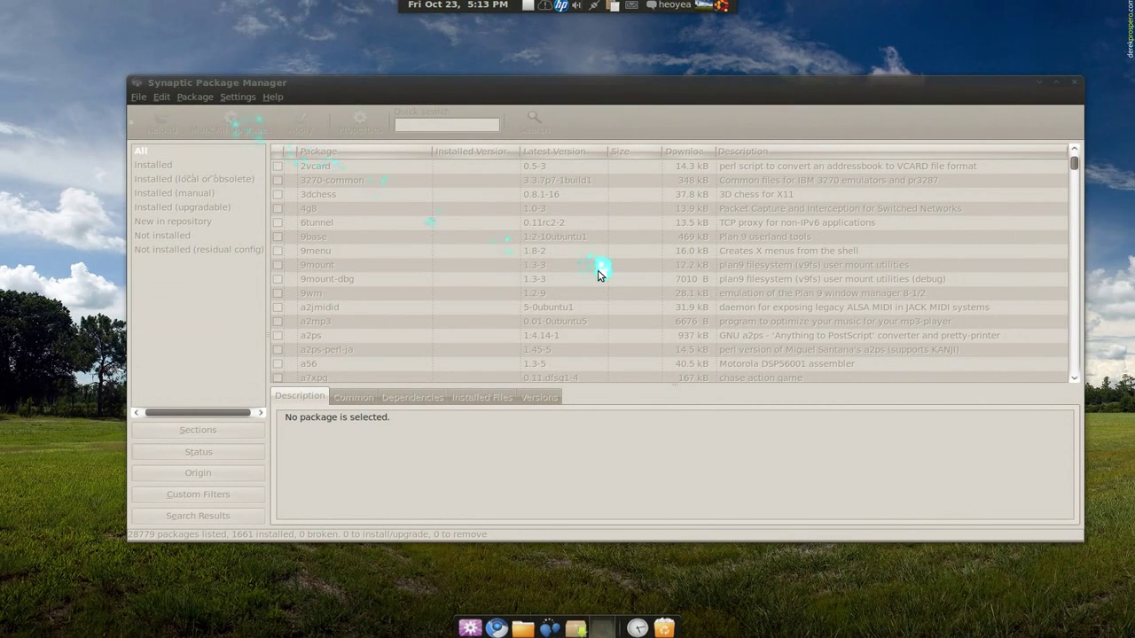
pyautogui.moveTo(601, 203); pyautogui.dragTo(706, 180)
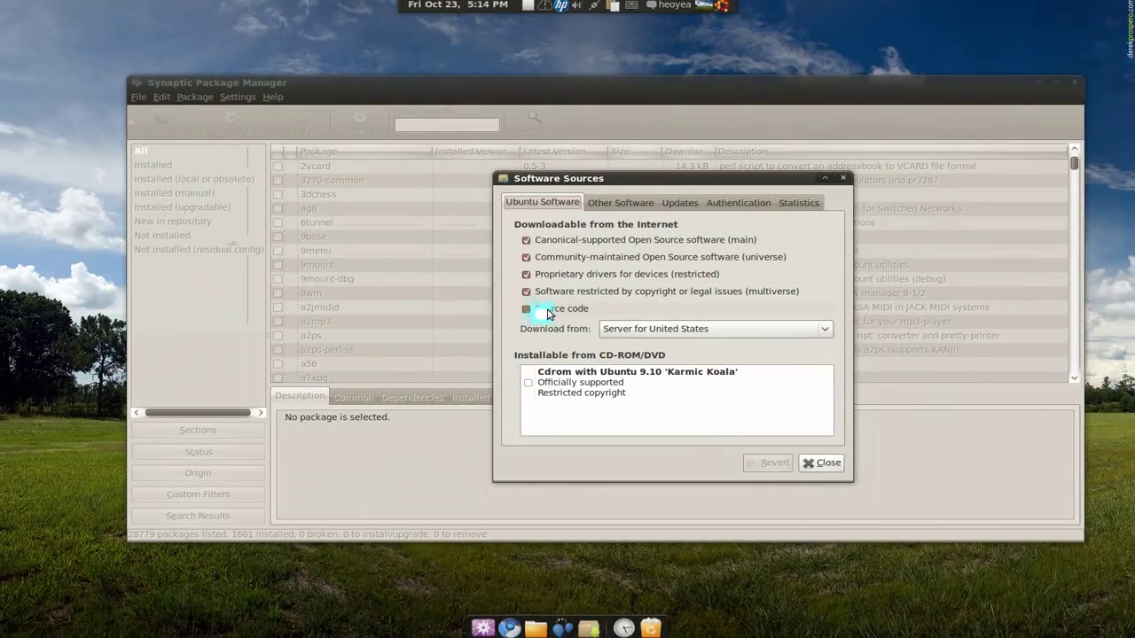
pyautogui.click(619, 205)
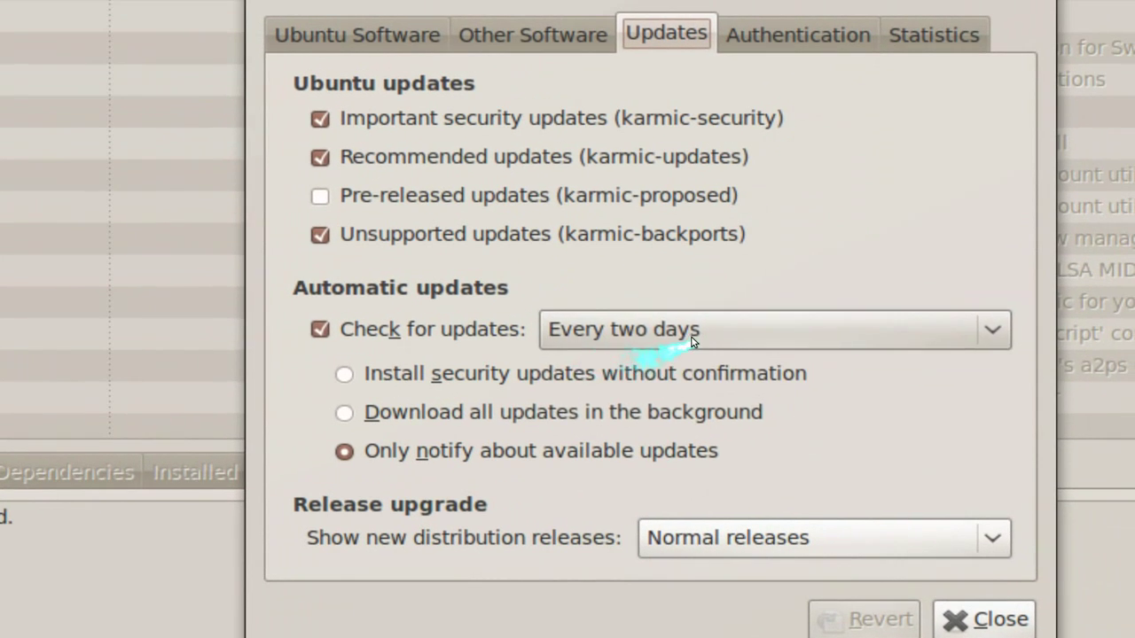
# Step: Choose Every two days for automatic update checks and Normal releases for showing new distribution releases
pyautogui.click(768, 321)
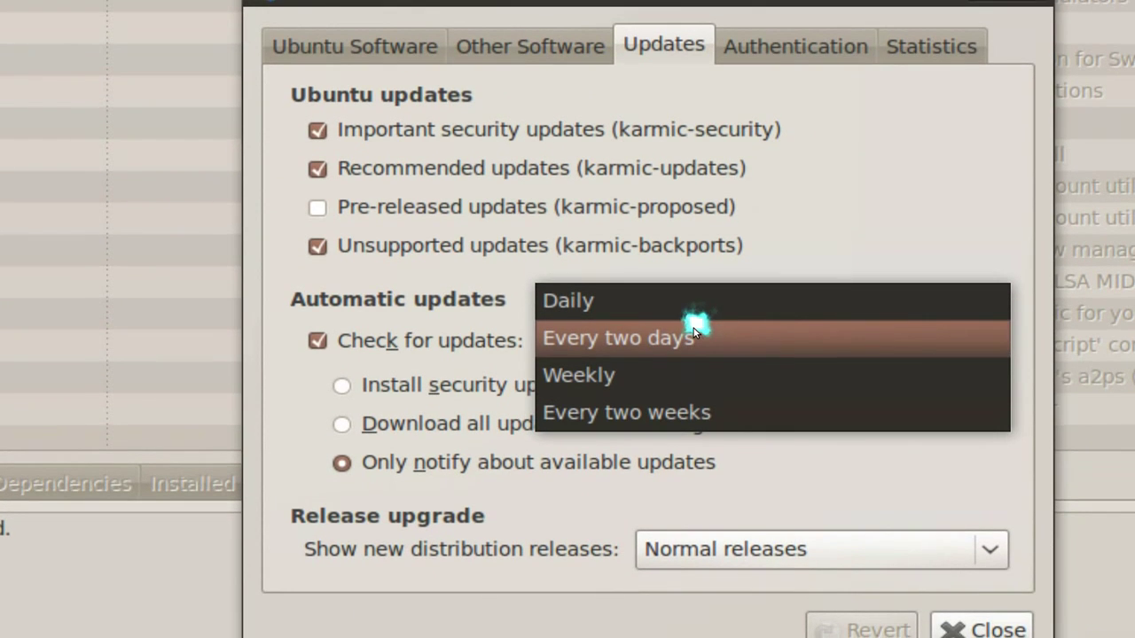
pyautogui.click(694, 337)
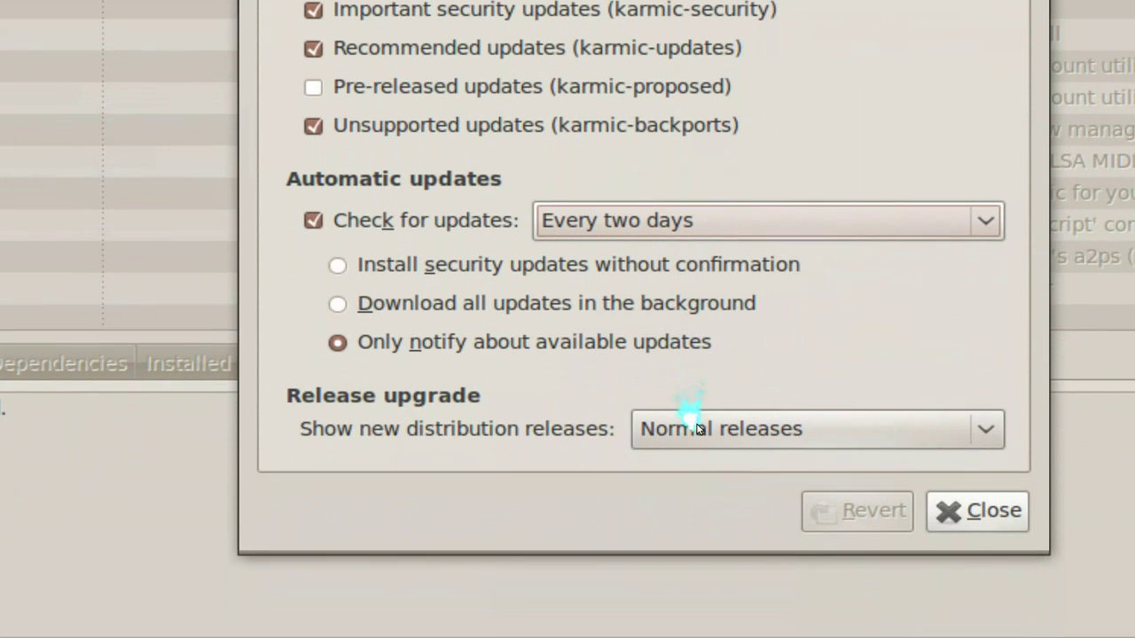
pyautogui.click(705, 501)
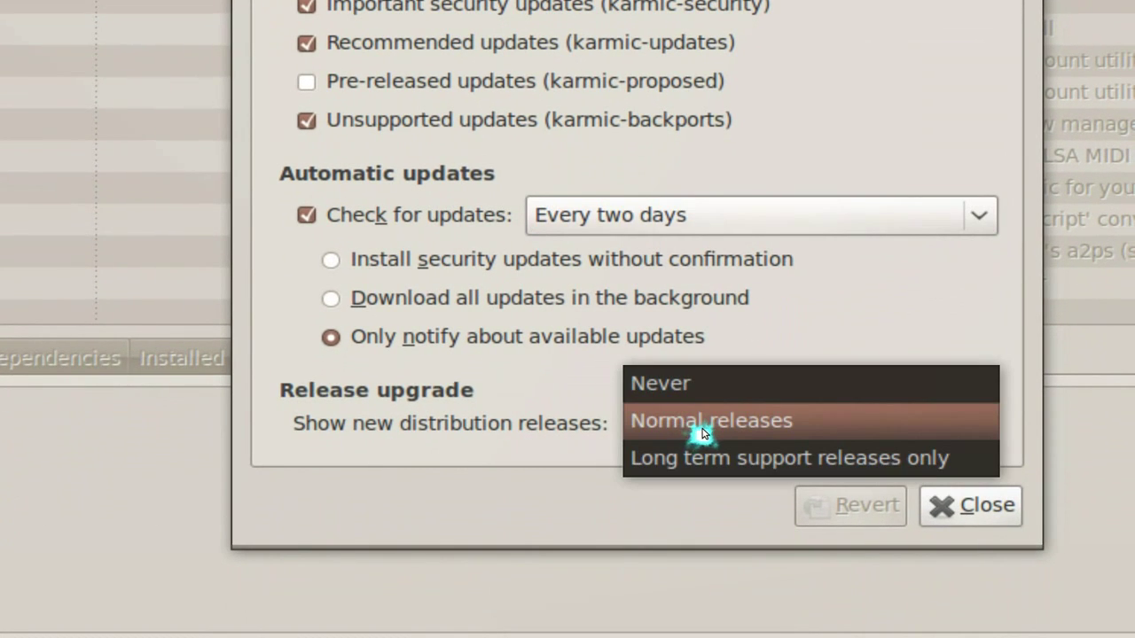
pyautogui.click(703, 430)
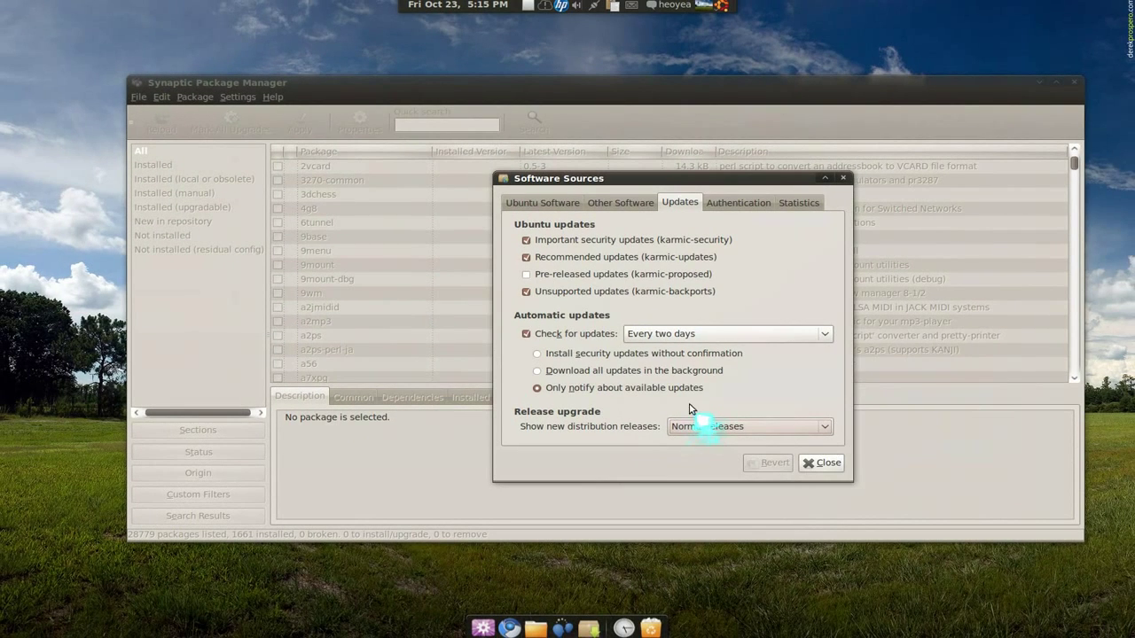
# Step: Review the trusted software providers and the statistical information setting, and close the software sources
pyautogui.click(734, 208)
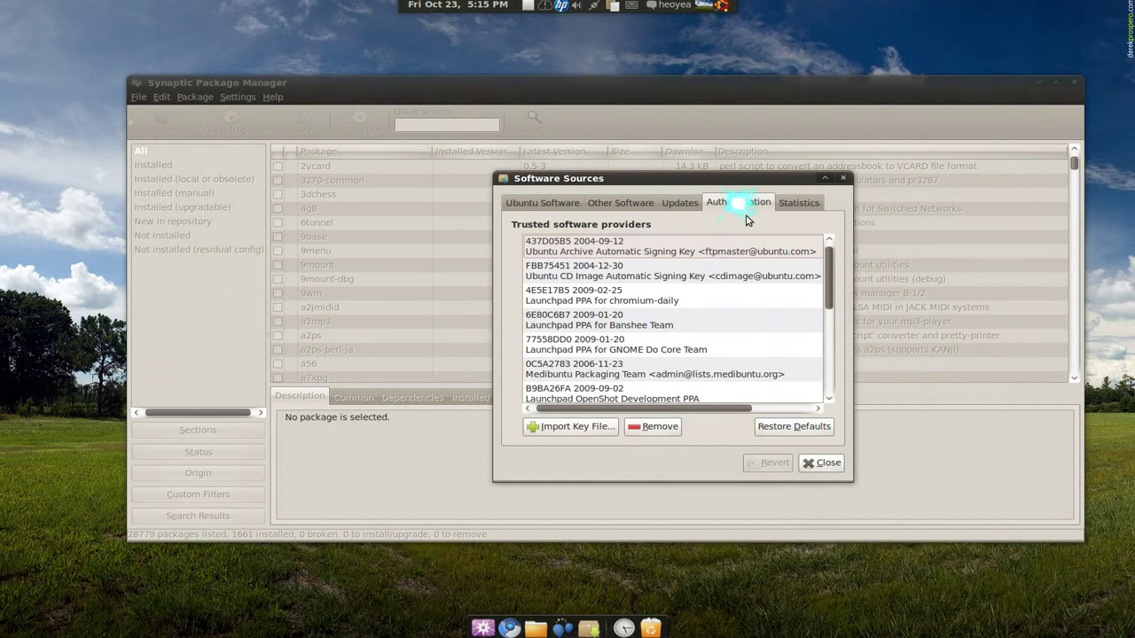
pyautogui.click(787, 206)
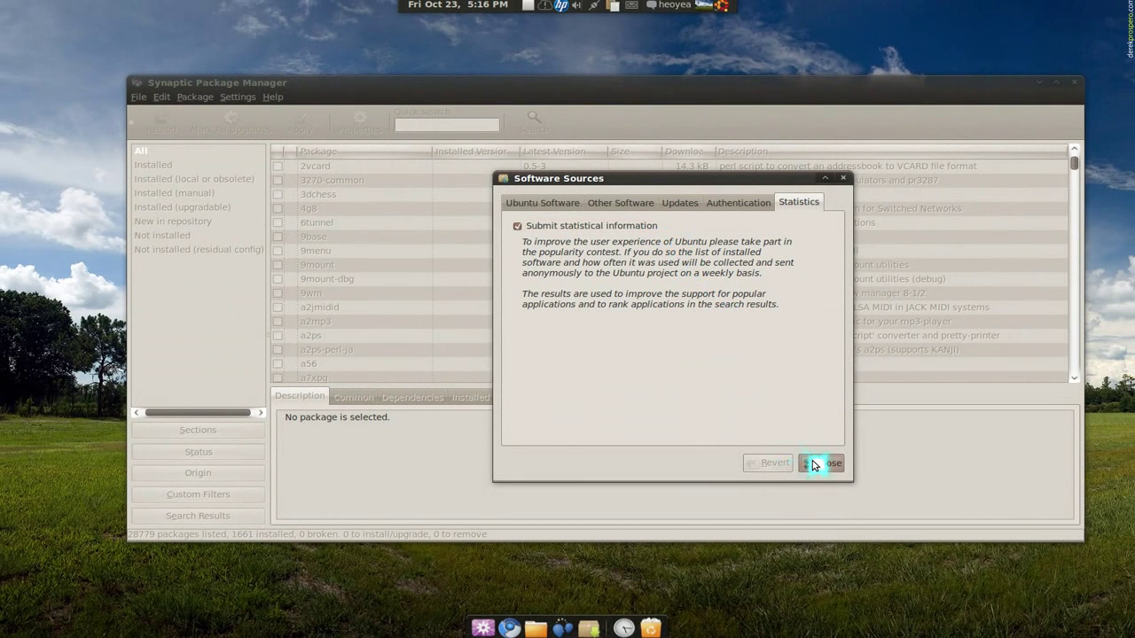
pyautogui.click(814, 463)
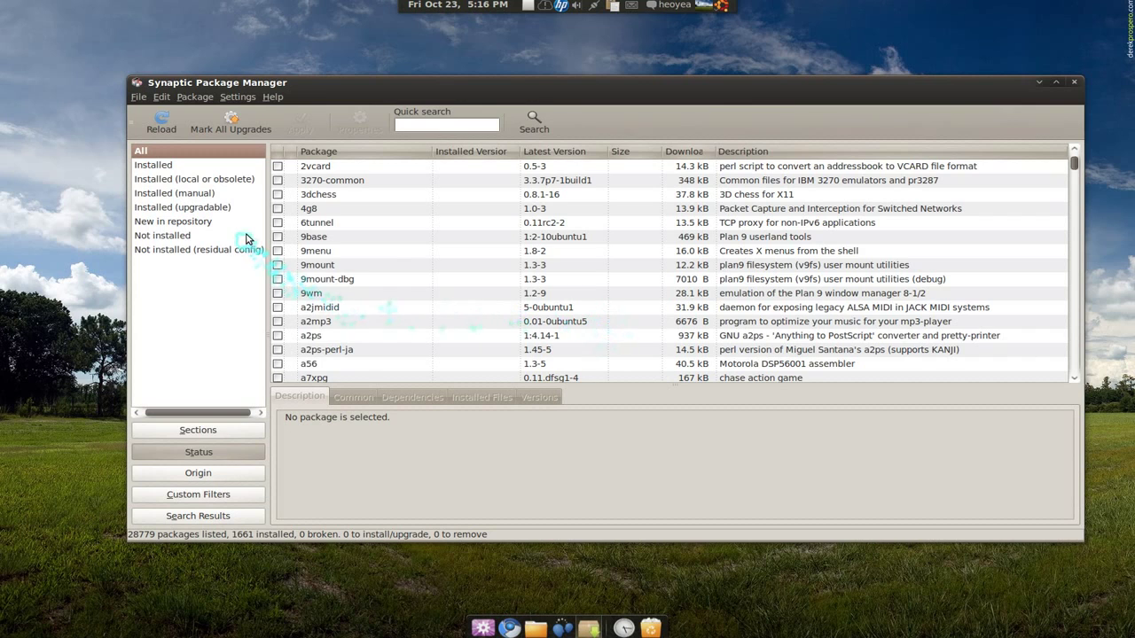
# Step: Mark the 9base package for installation and select the 9mount package to view its description
pyautogui.click(278, 237)
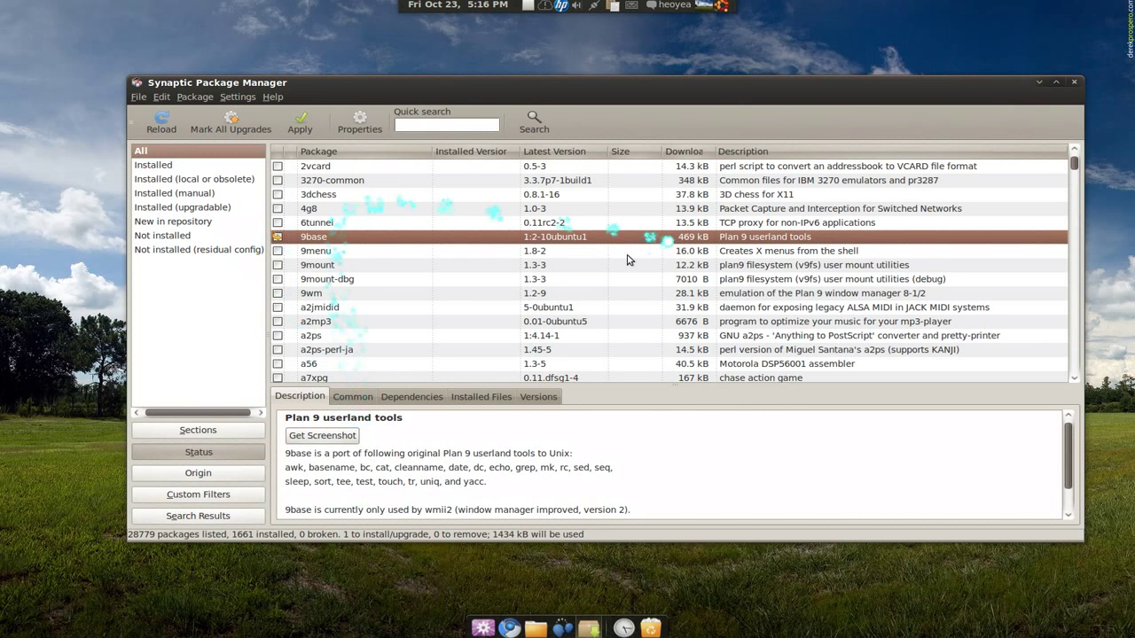
pyautogui.click(377, 265)
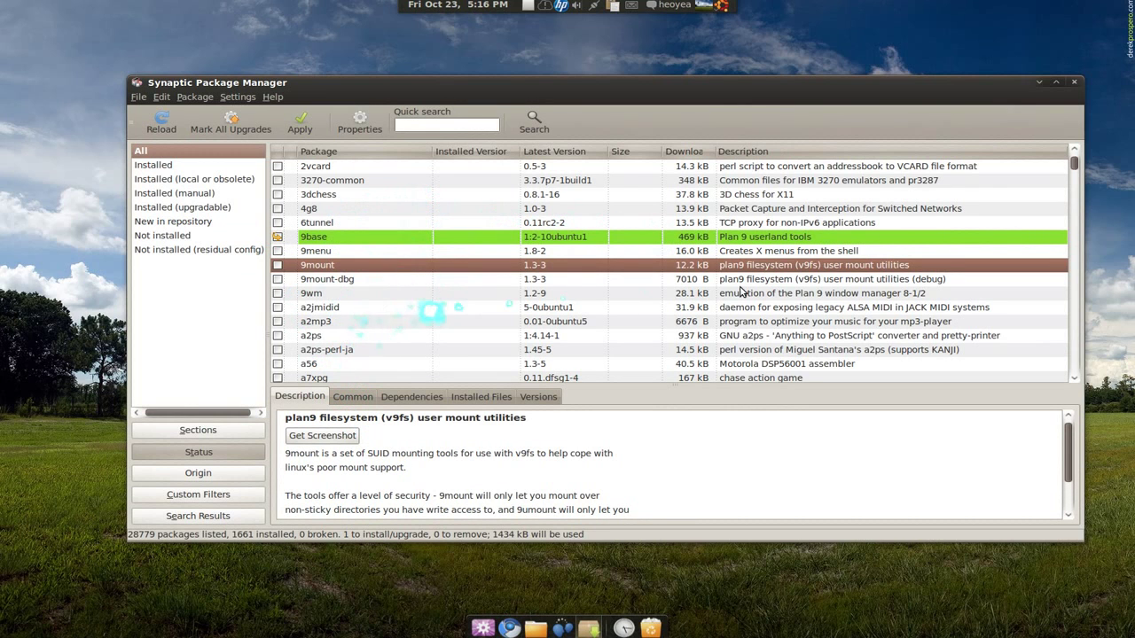